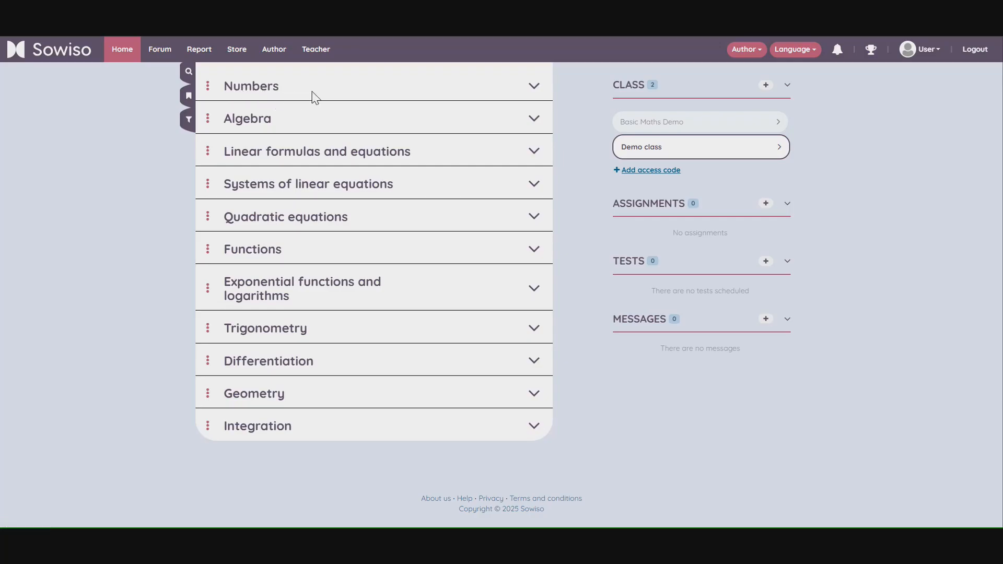
Look up the Numbers chapter's ID in the Demo class course material and search the author environment's chapters for 2135
left_click(323, 55)
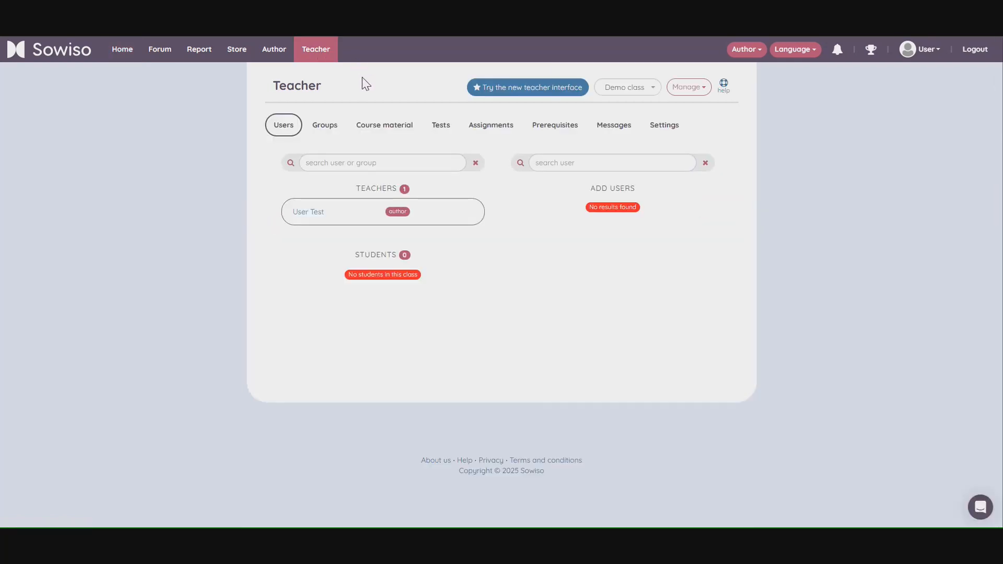
left_click(380, 124)
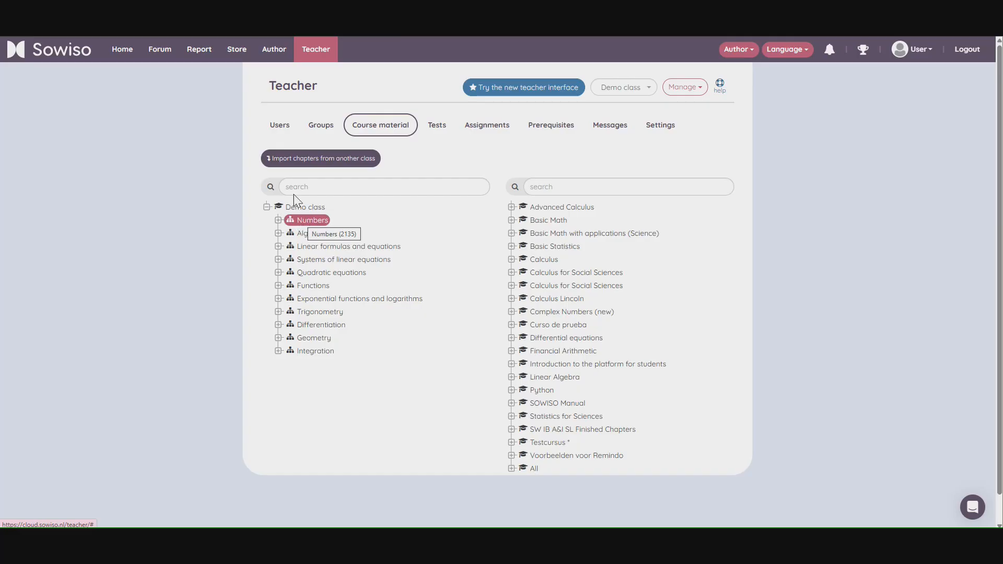
left_click(276, 51)
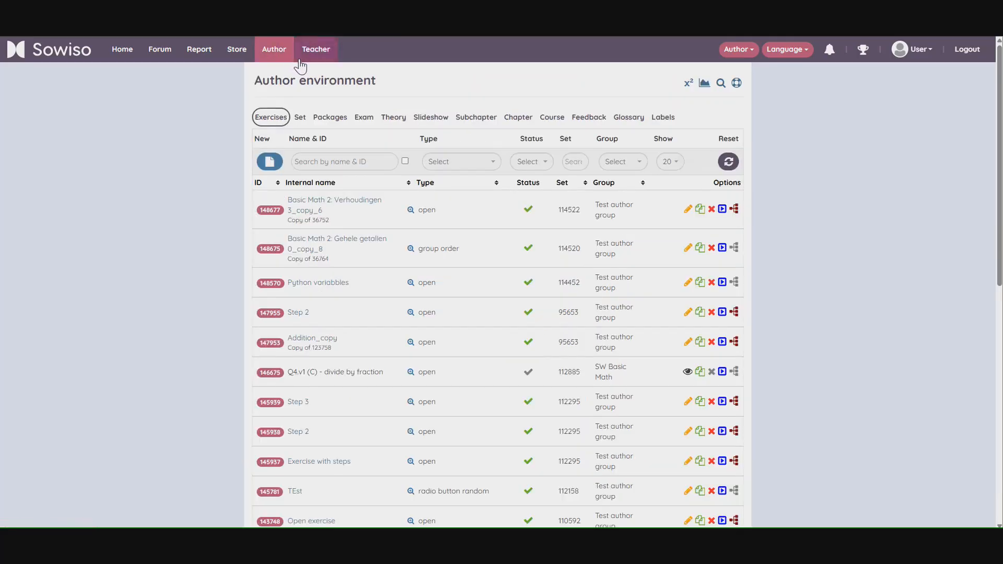
left_click(513, 116)
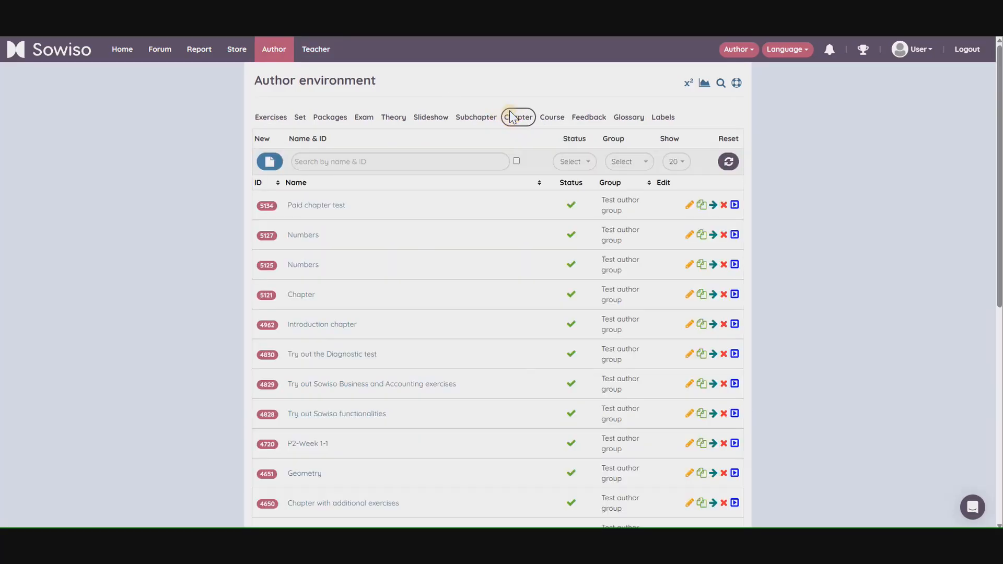
left_click(396, 157)
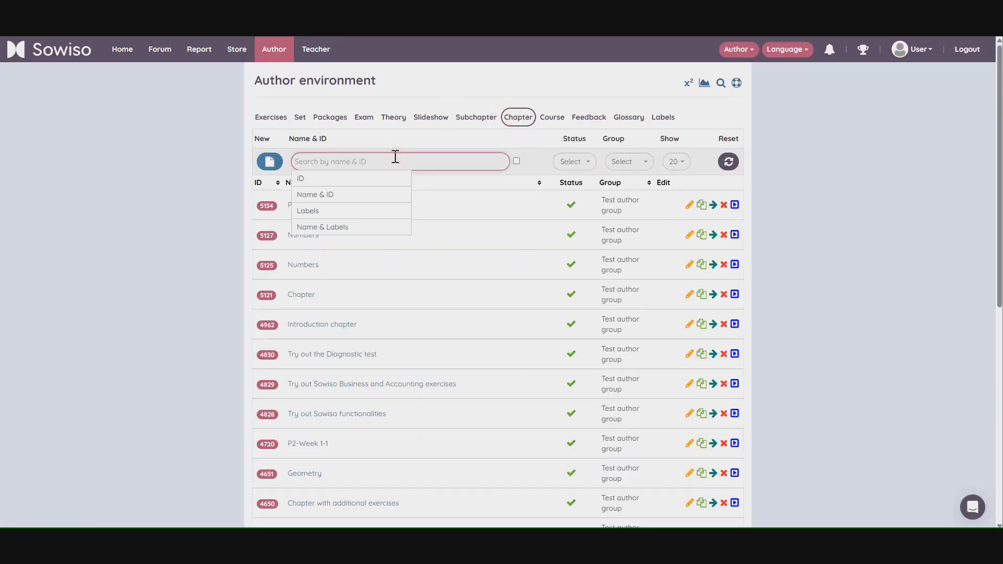
type("2135")
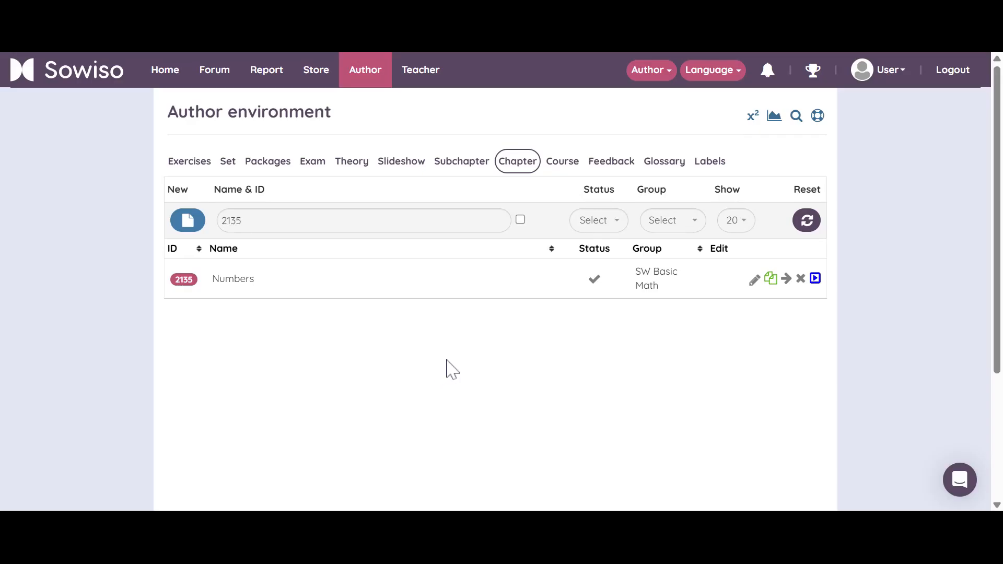
Copy the complete Numbers chapter (2135), with all its items selected, to the Test author group
left_click(771, 278)
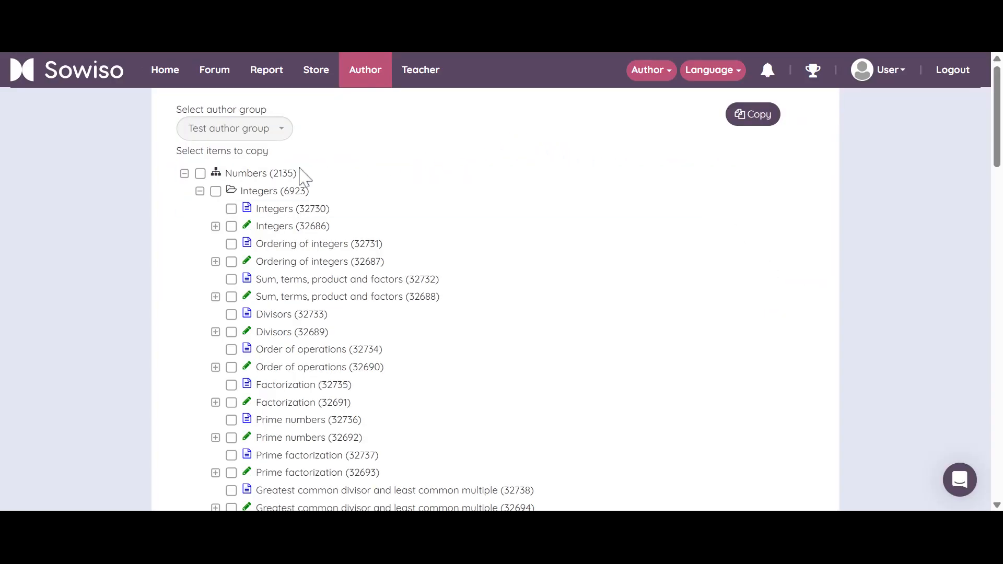
scroll(264, 352, "down", 10)
scroll(433, 363, "up", 12)
left_click(200, 174)
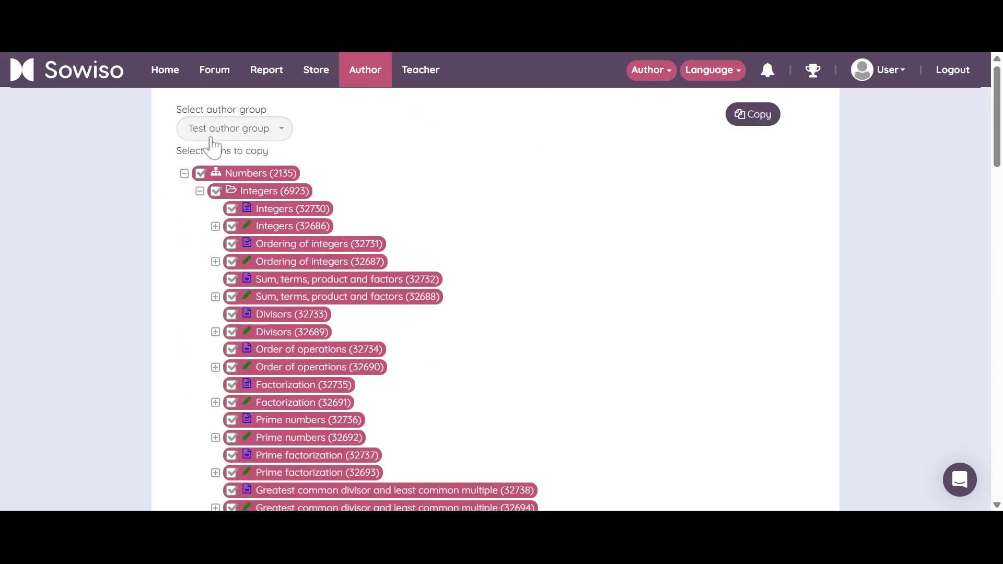
left_click(283, 129)
left_click(282, 129)
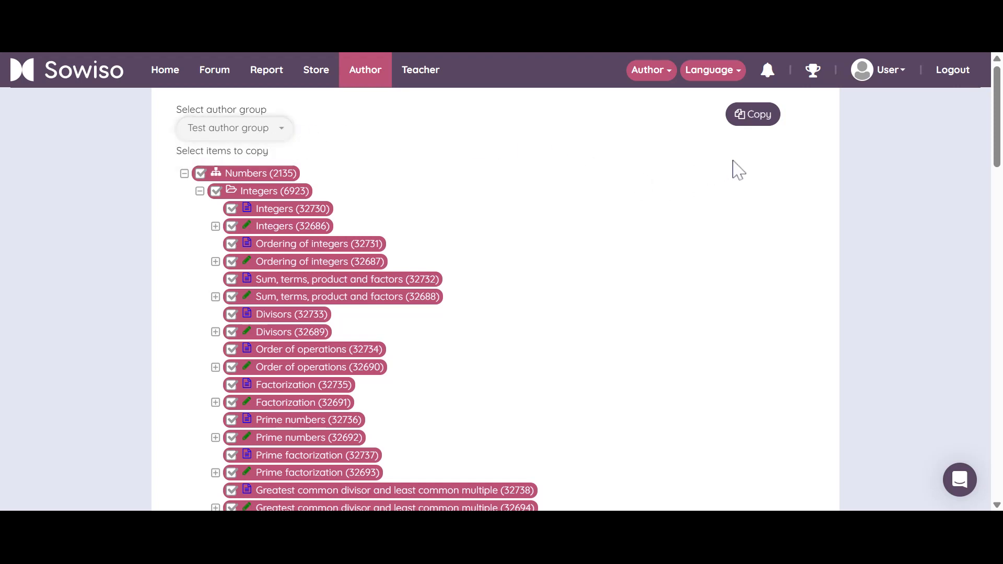
left_click(755, 116)
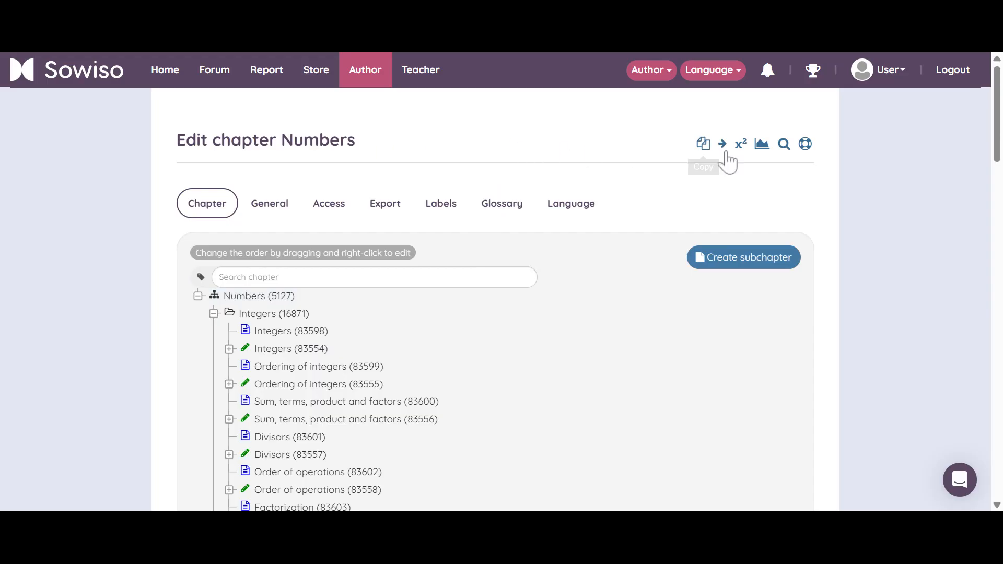
Open the exercise Basic Math 2: Verhoudingen 3 from the Ratios exercise set of the copied Numbers chapter for editing
scroll(857, 170, "down", 2)
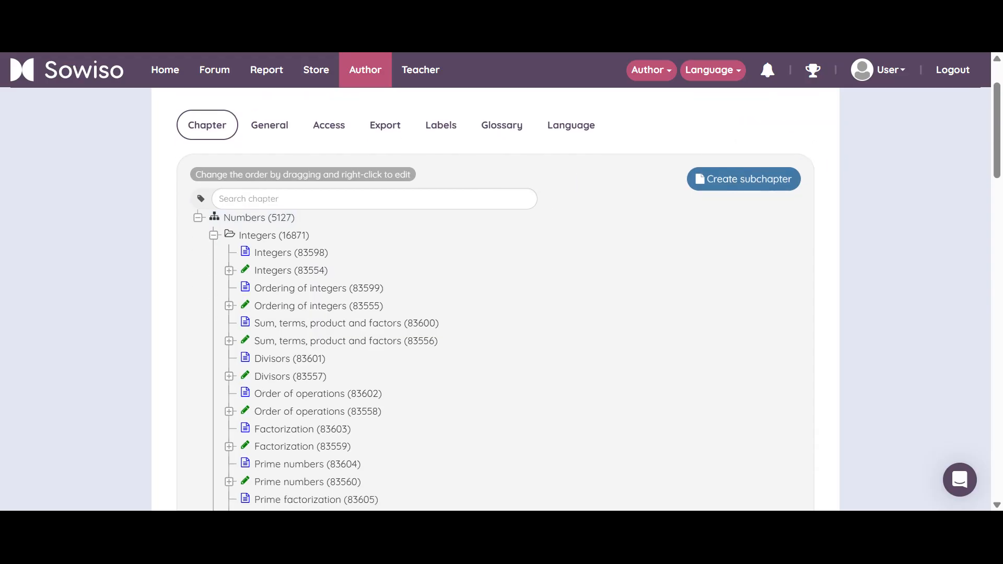
left_click(237, 218)
scroll(423, 240, "down", 2)
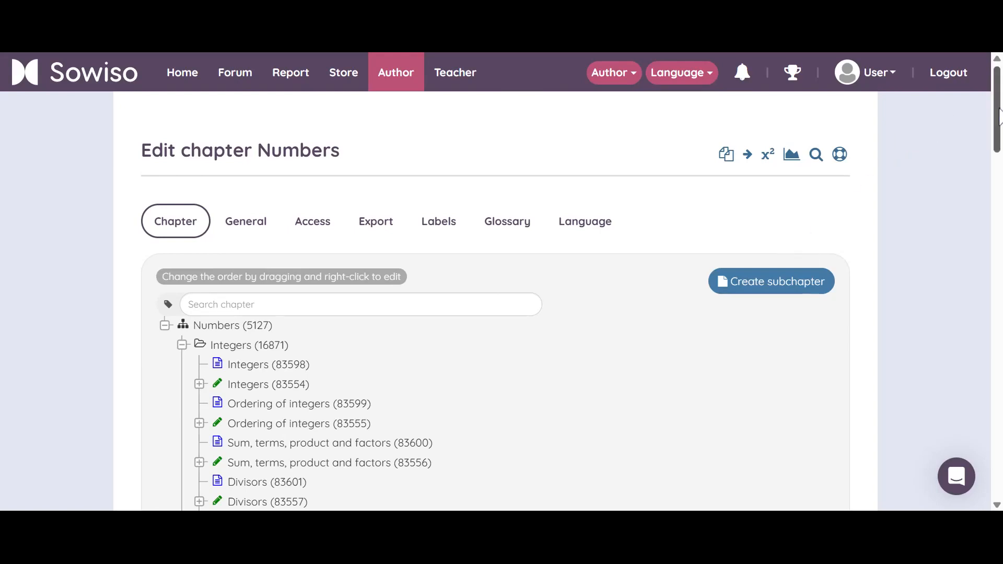
left_click_drag(999, 116, 999, 439)
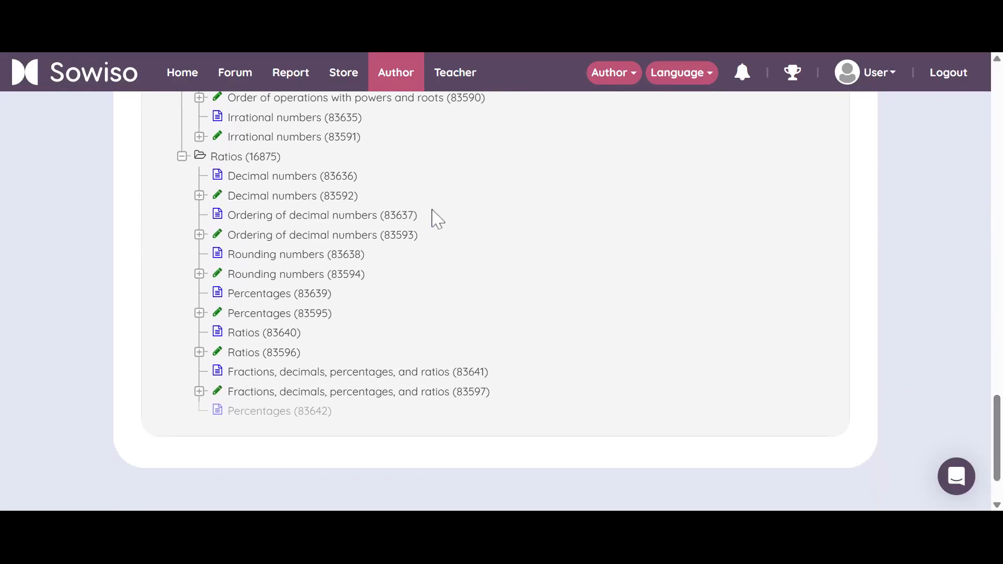
left_click(204, 158)
left_click(199, 353)
scroll(191, 363, "down", 2)
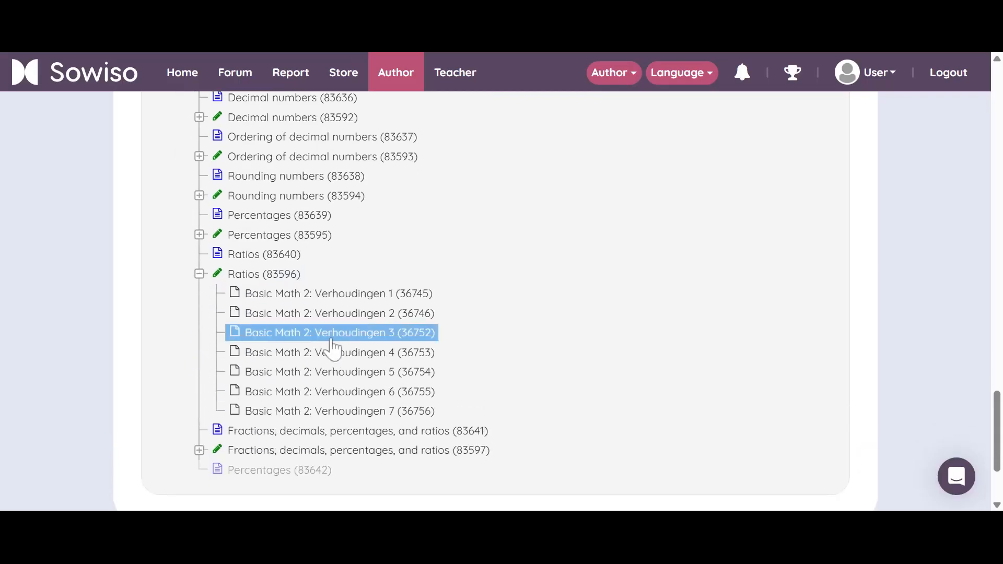
left_click(370, 340)
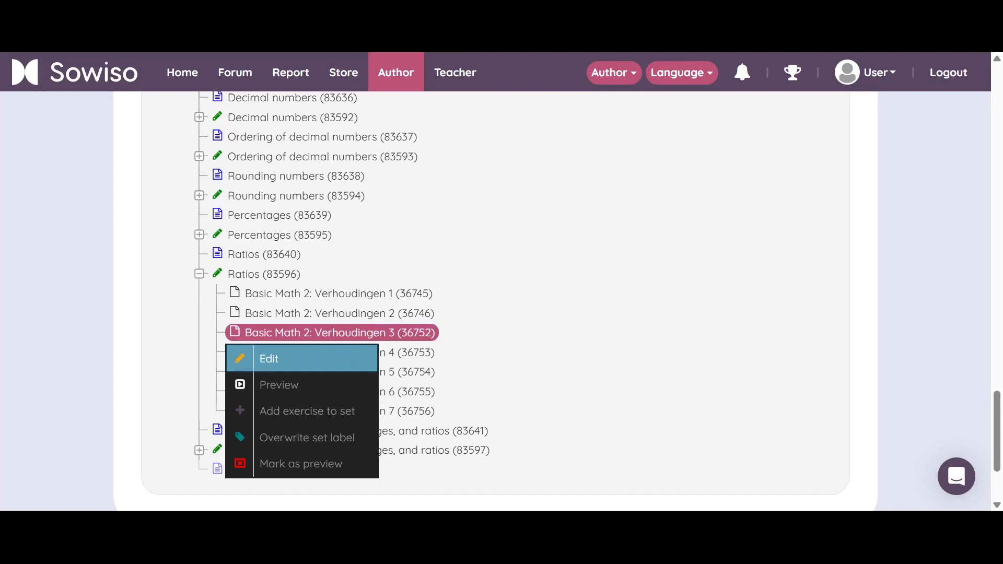
left_click(281, 359)
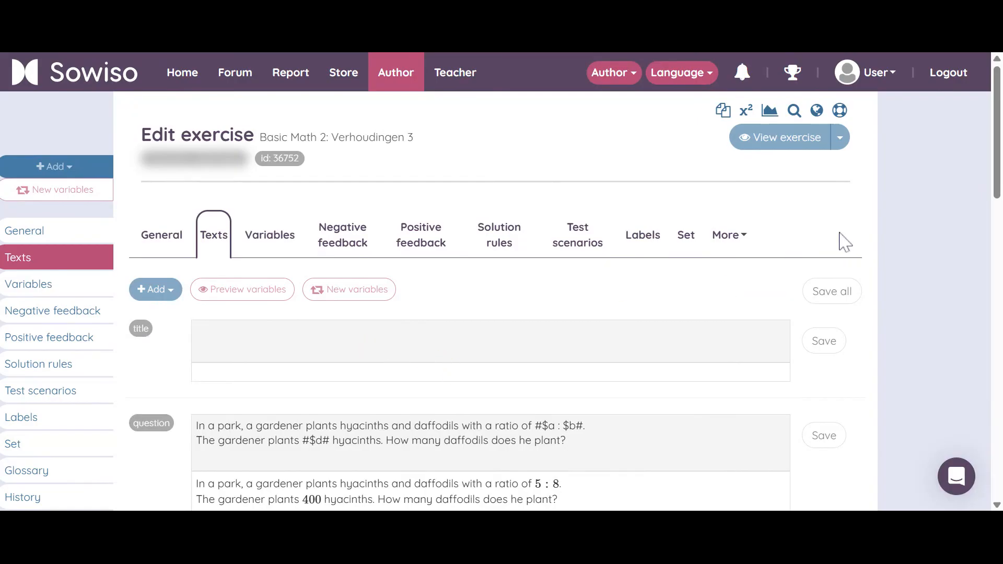
Review the exercise's question and solution text and copy the exercise as a new set in the Test author group
scroll(844, 242, "down", 5)
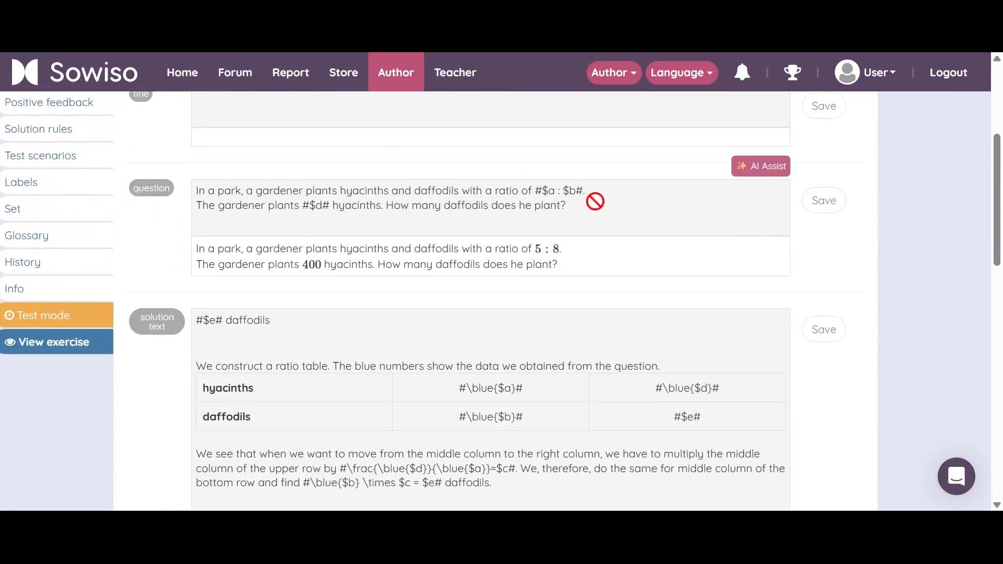
scroll(554, 209, "down", 3)
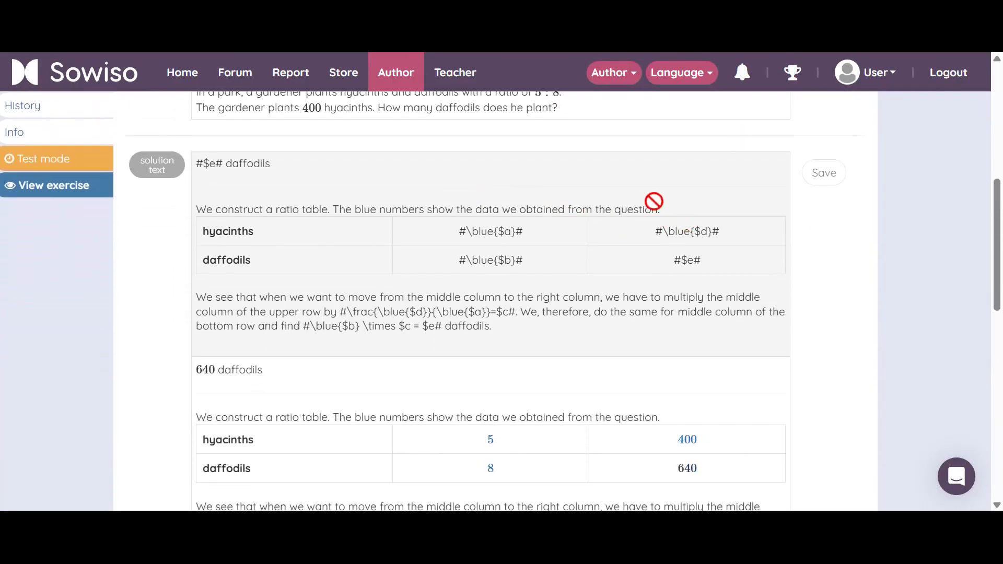
scroll(708, 215, "up", 3)
scroll(708, 214, "up", 5)
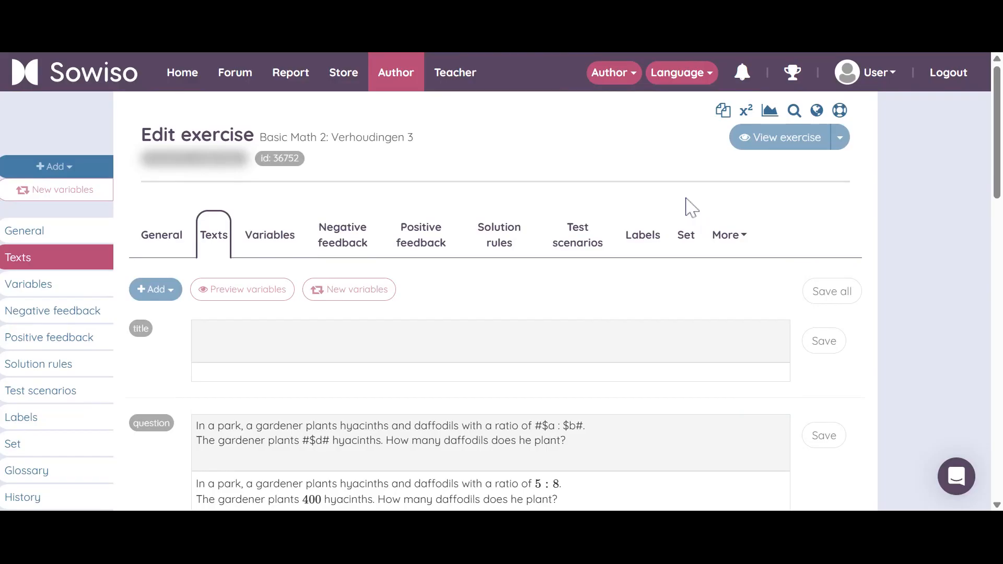
left_click(724, 112)
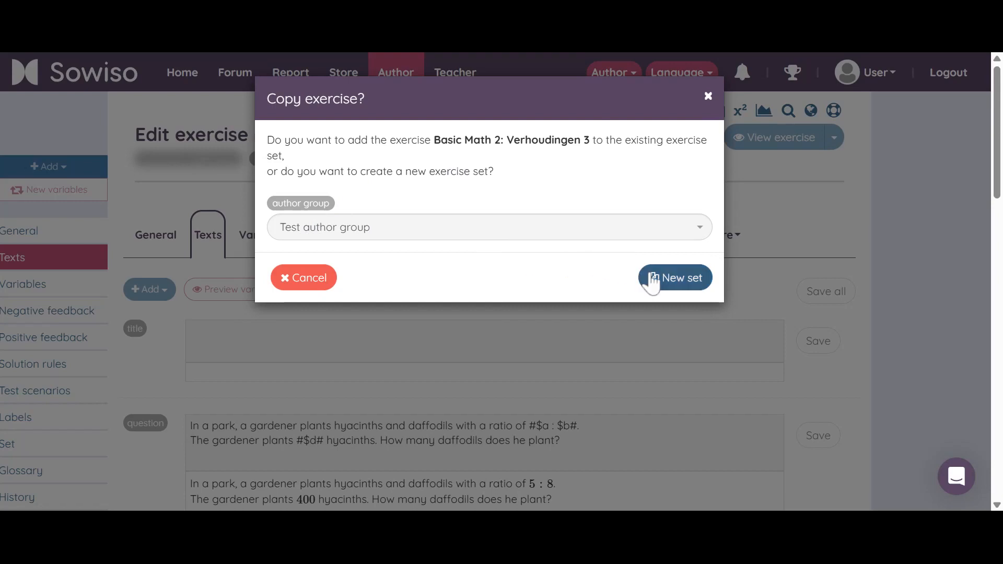
left_click(682, 279)
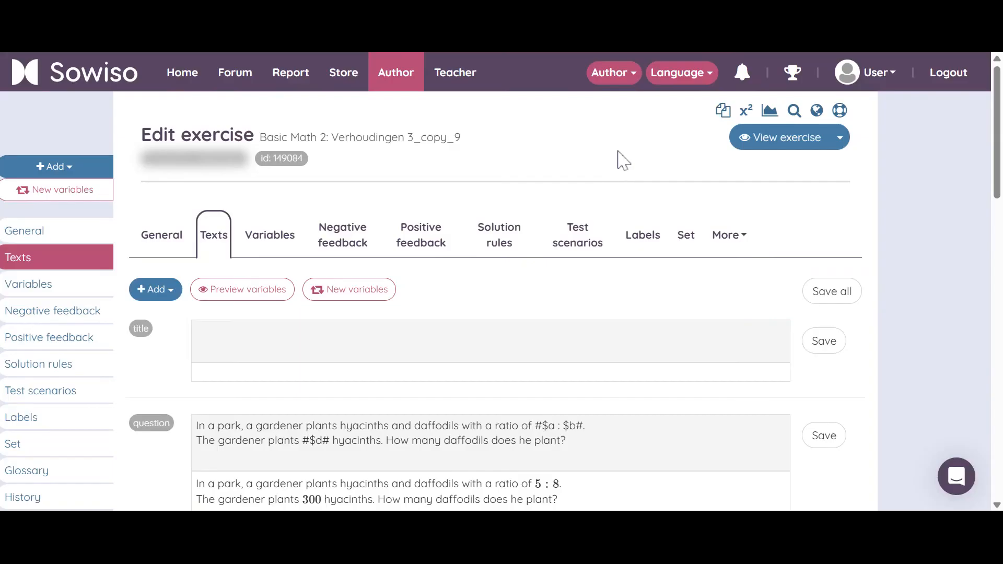
Examine the copied exercise's question, solution text, post-input text and hints, and check which content languages are available
scroll(622, 161, "down", 3)
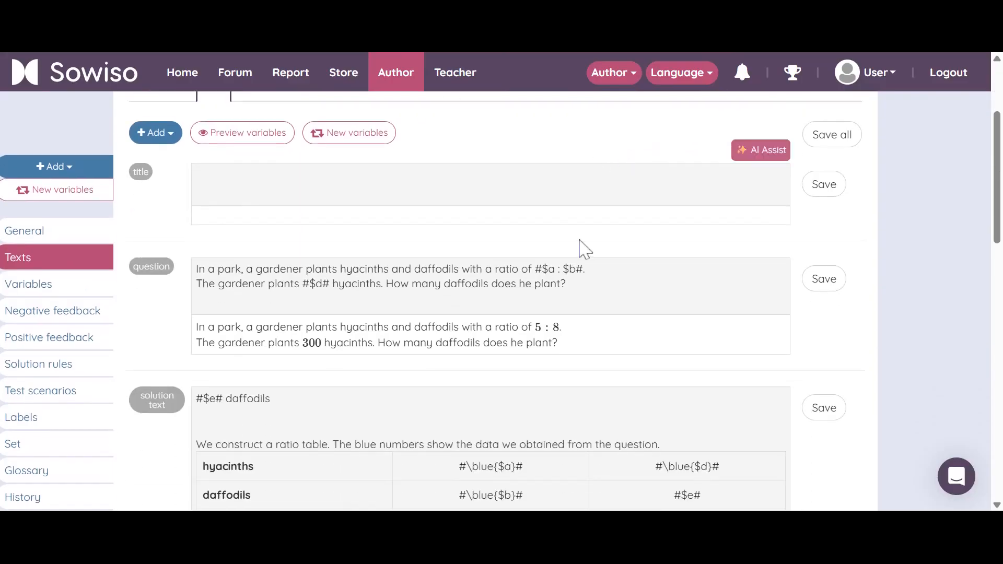
scroll(582, 246, "down", 1)
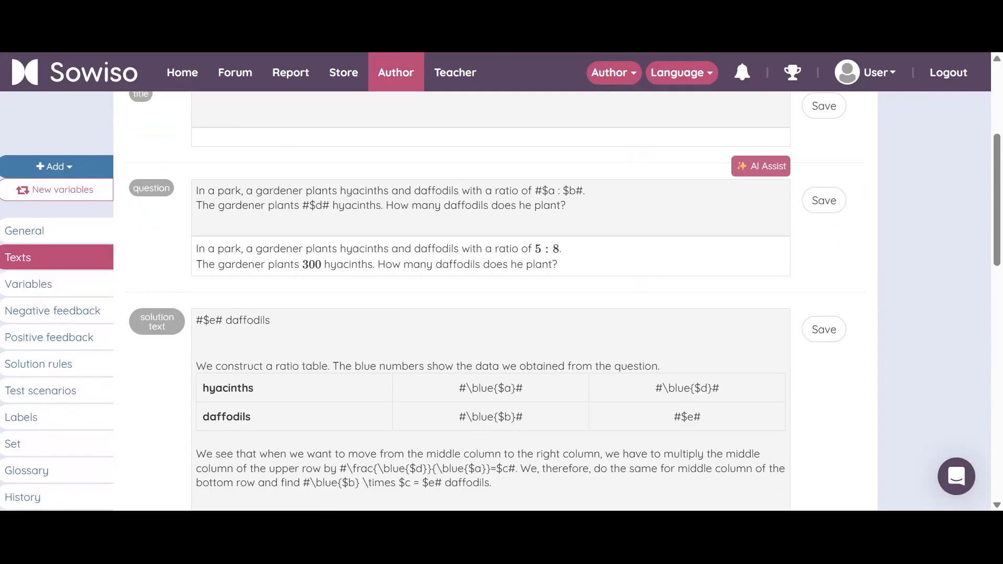
left_click(386, 206)
scroll(491, 282, "down", 1)
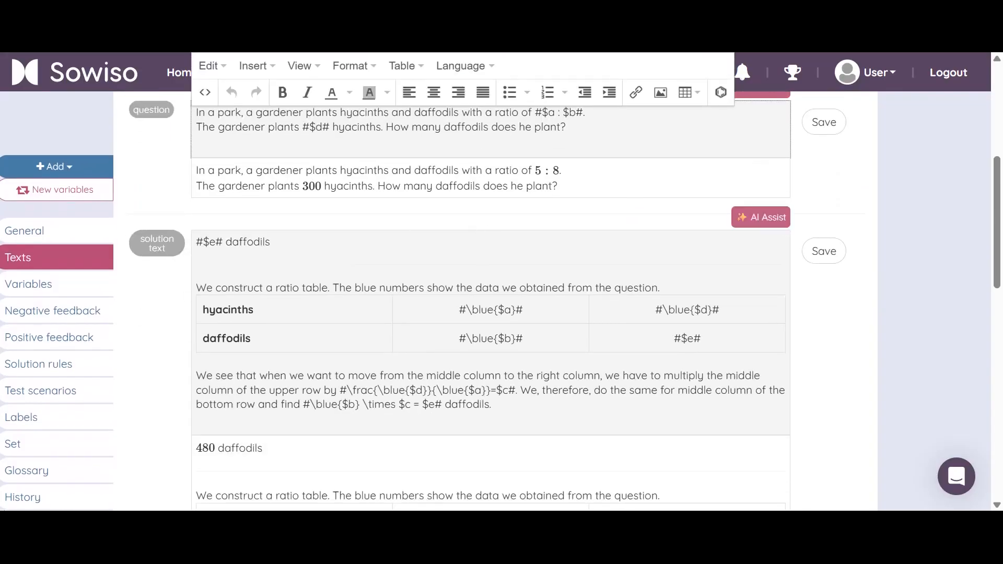
scroll(389, 304, "down", 5)
scroll(292, 321, "down", 2)
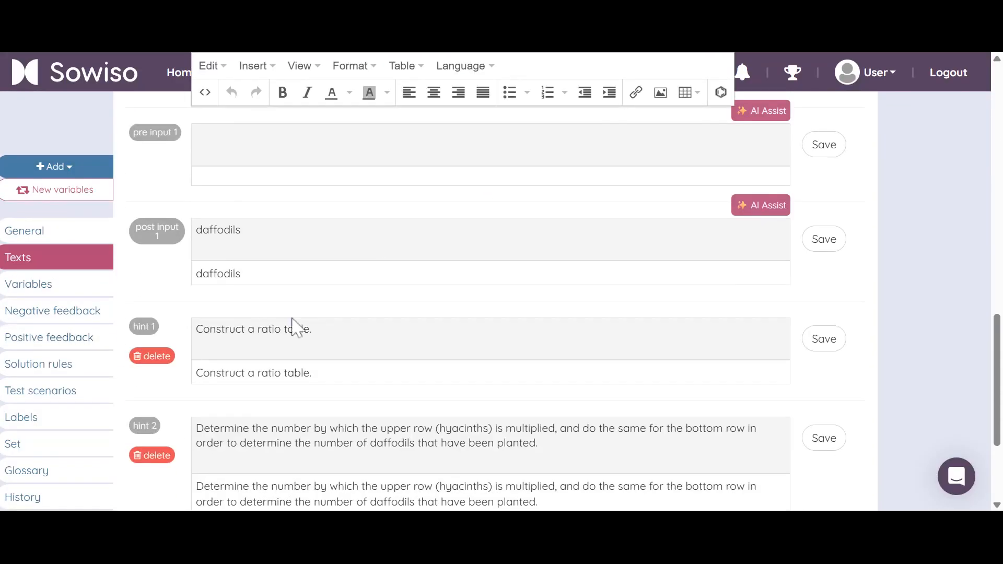
scroll(397, 324, "up", 10)
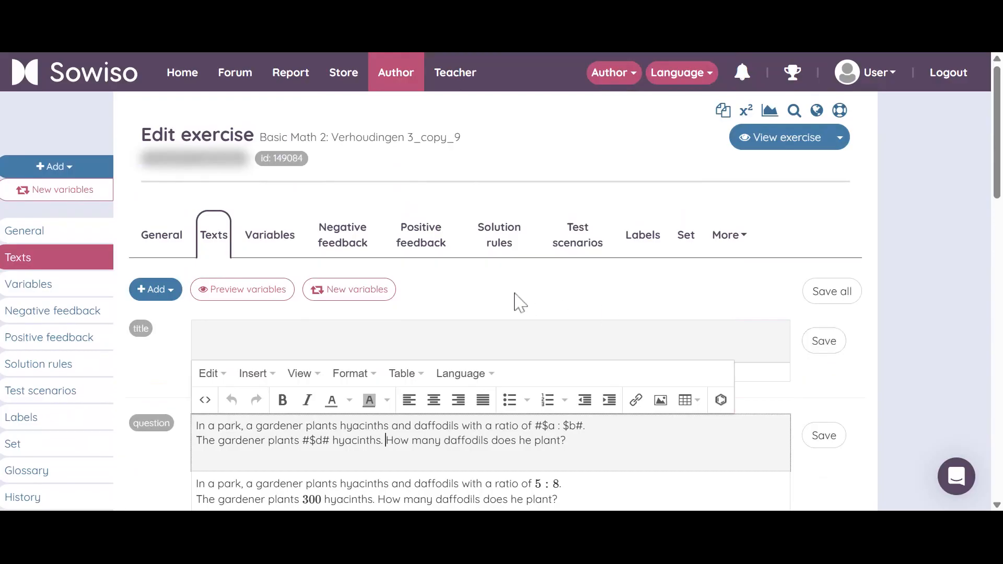
left_click(386, 440)
left_click(696, 80)
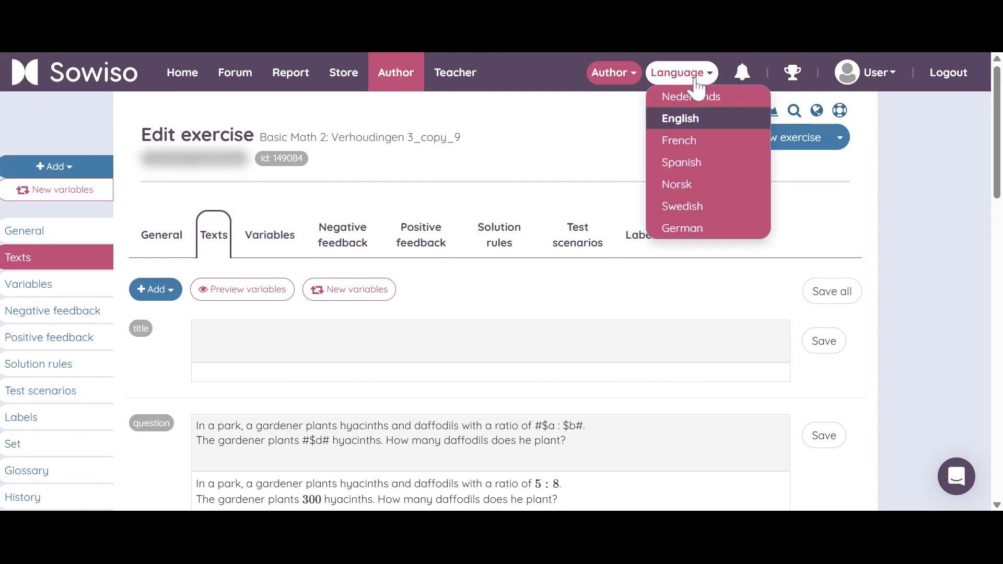
left_click(620, 152)
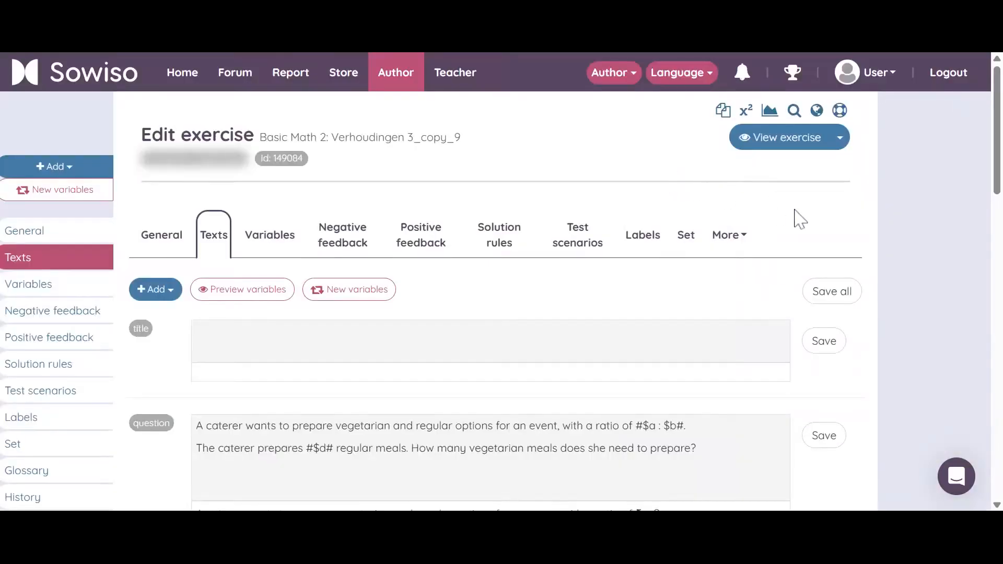
Review the caterer question and its vegetarian and regular meals solution text, and preview the exercise
scroll(922, 240, "down", 6)
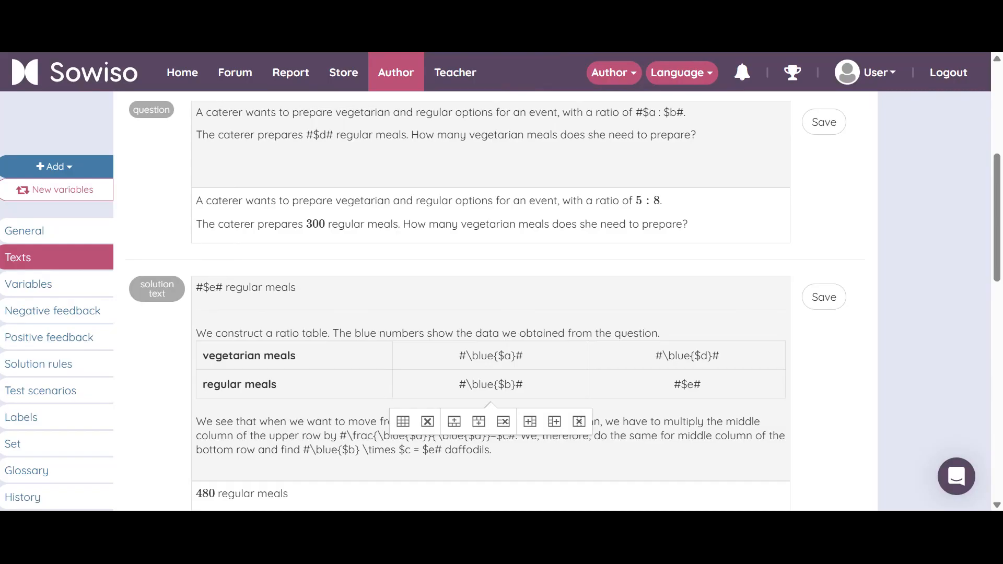
scroll(912, 229, "up", 6)
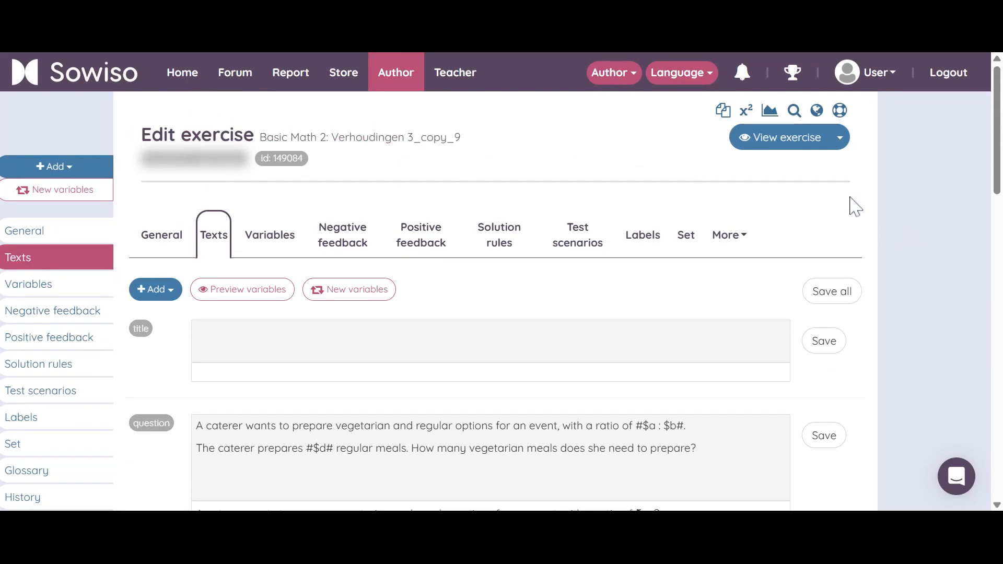
left_click(799, 144)
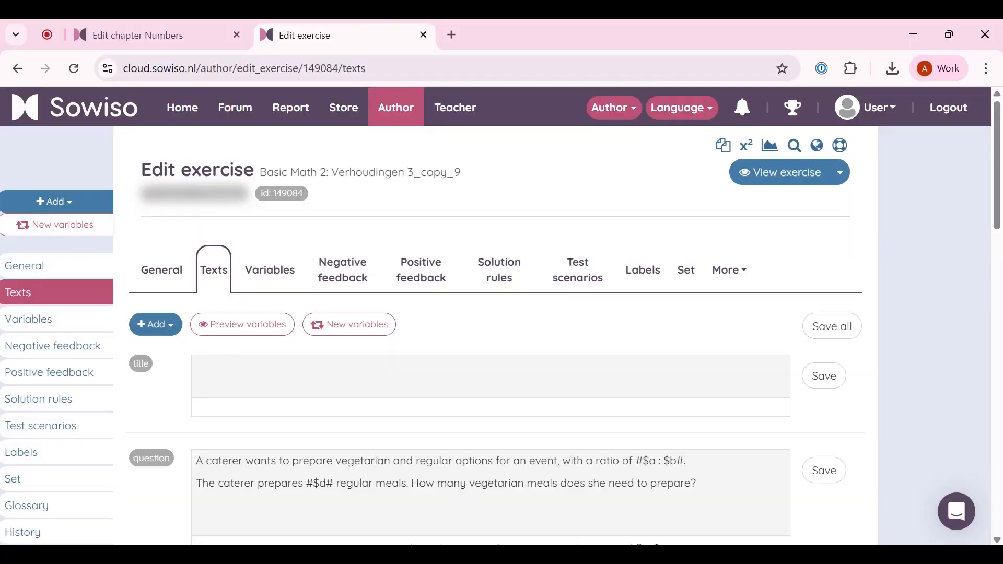
Select the copied exercise's ID 149084 and go back to the Numbers (5127) entry at the head of the chapter tree
mouse_move(267, 201)
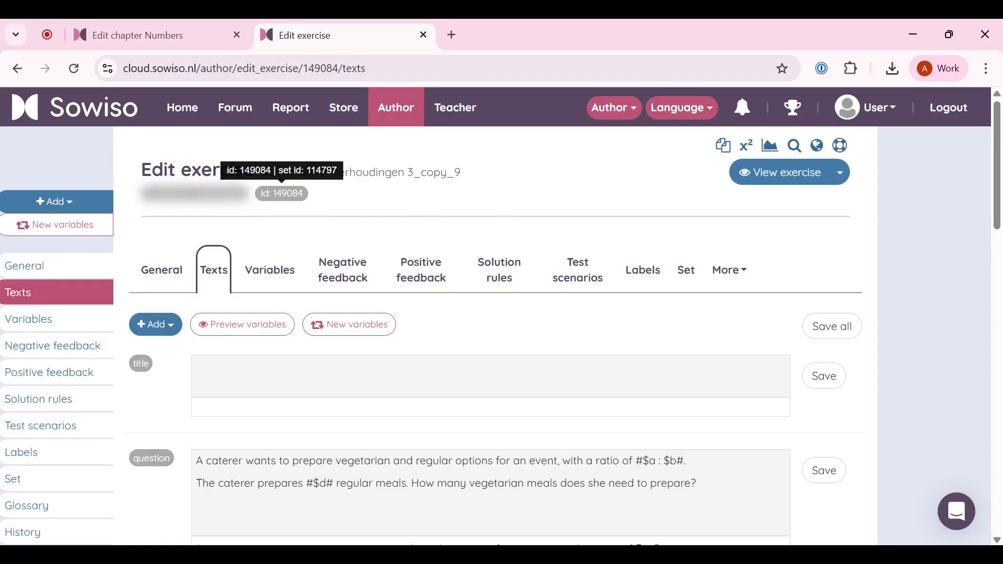
left_click_drag(304, 194, 273, 194)
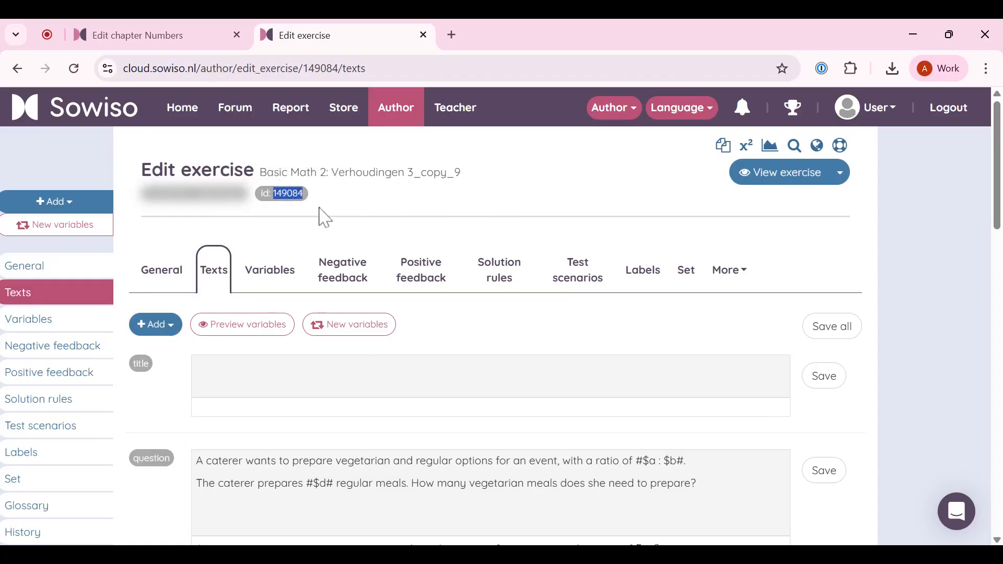
left_click(176, 38)
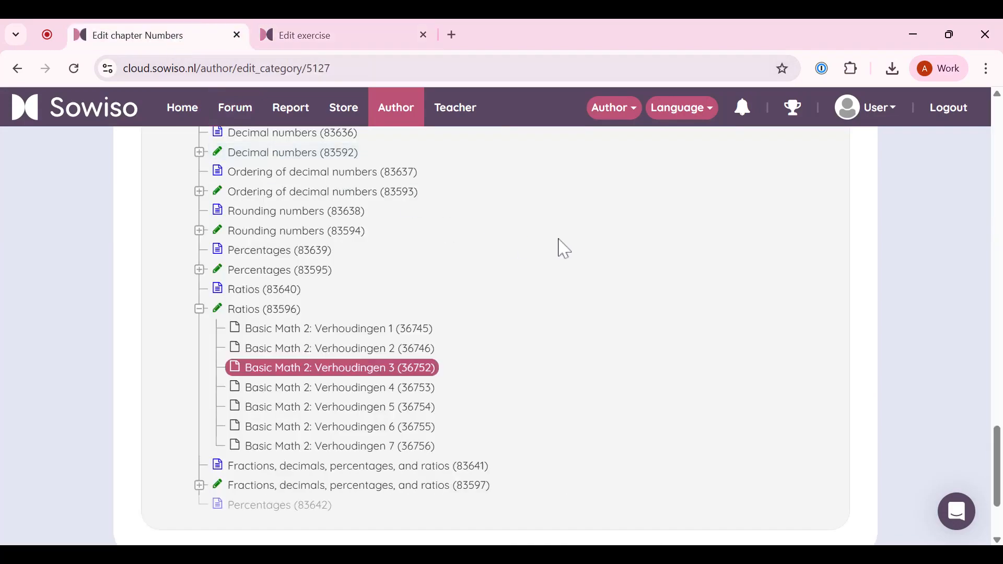
scroll(559, 246, "up", 20)
left_click_drag(998, 290, 997, 135)
left_click(264, 364)
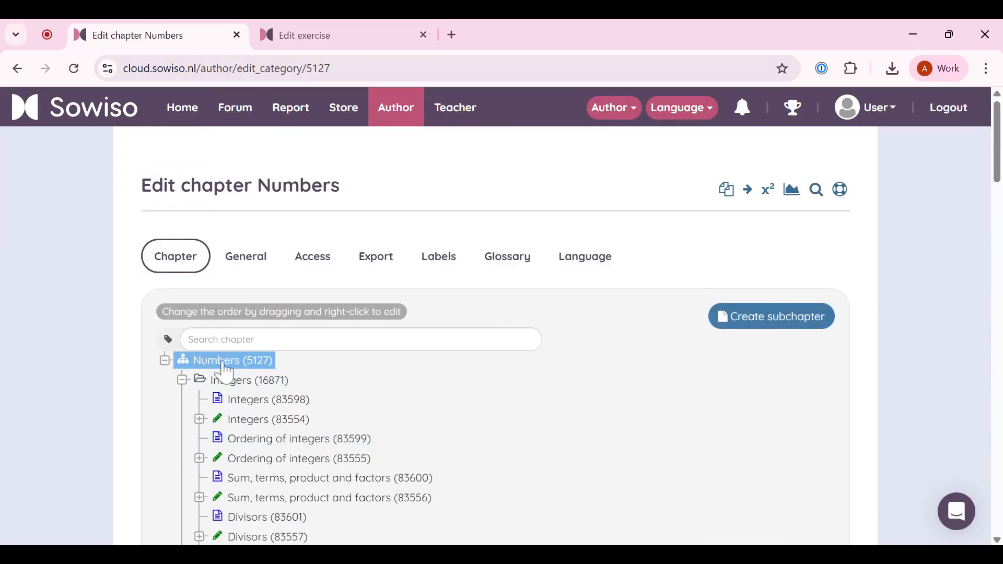
Open the Ratios (83596) exercise package of the copied Numbers chapter for editing
left_click_drag(999, 157, 999, 506)
scroll(1000, 505, "up", 1)
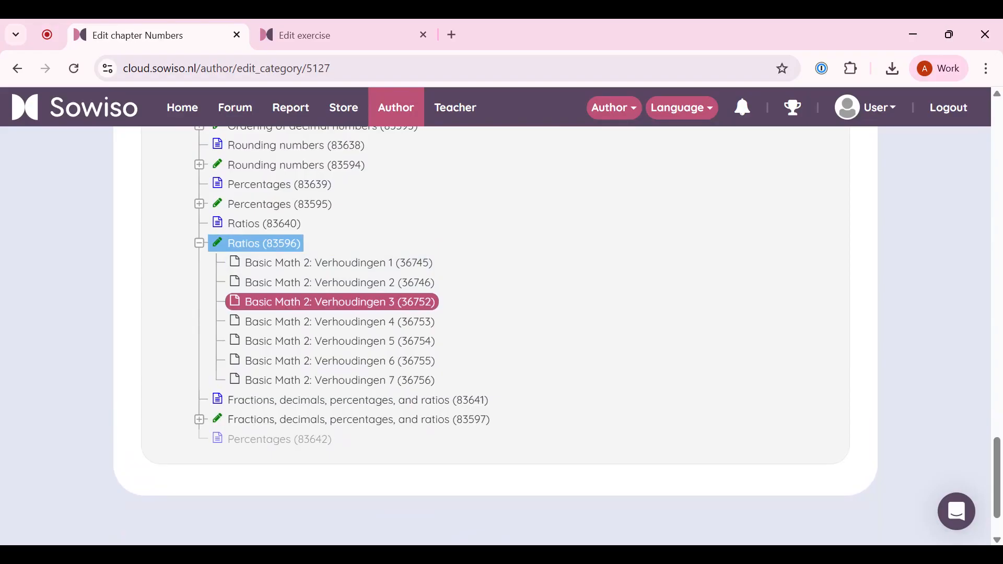
right_click(249, 247)
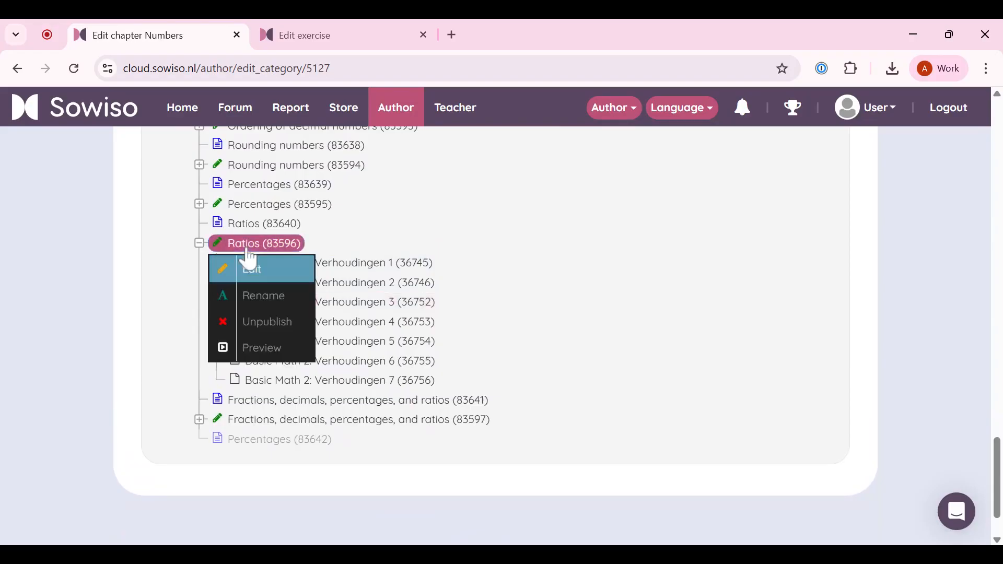
left_click(256, 273)
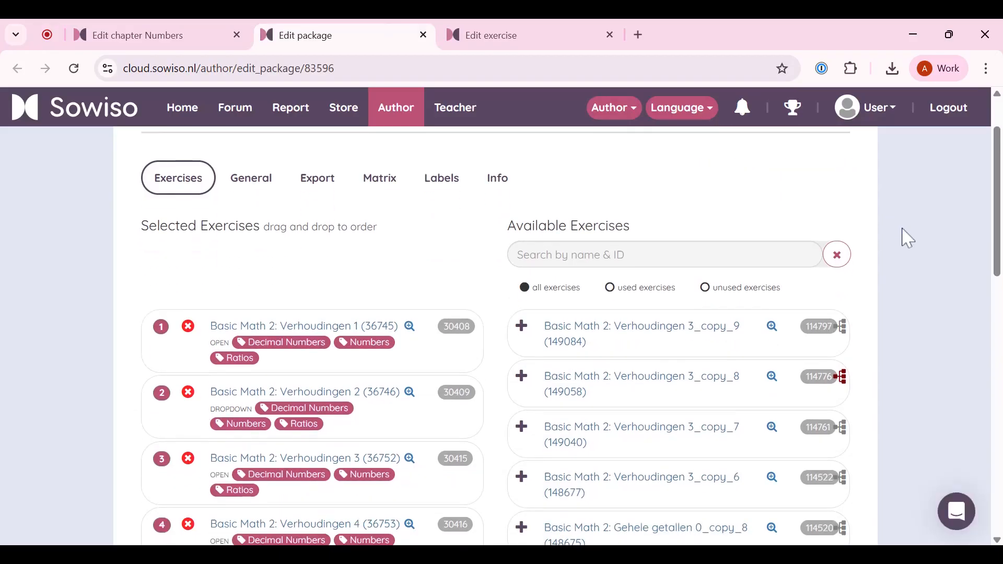
Find exercise 149084 among the available exercises and add it to the Ratios package's selected exercises
scroll(904, 237, "down", 5)
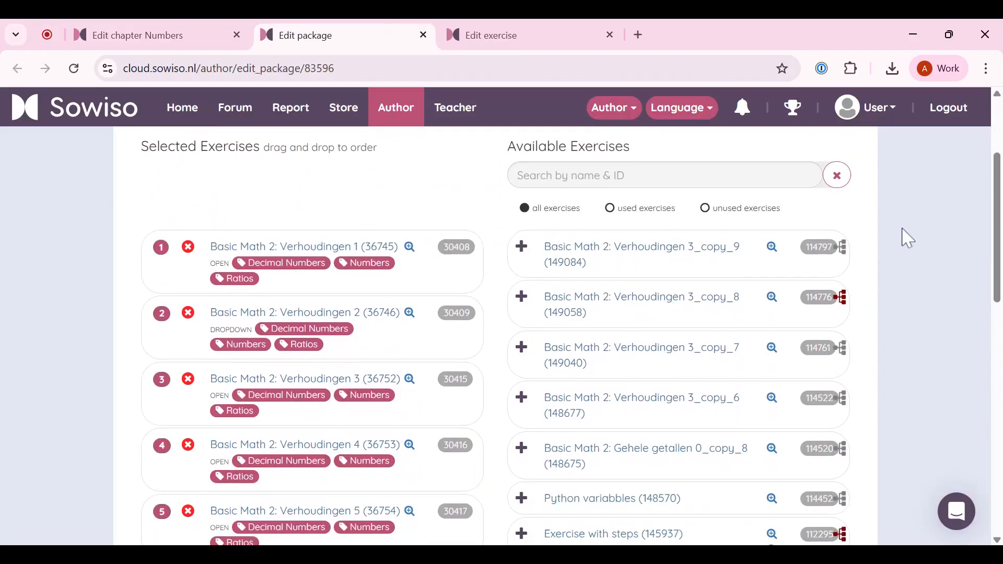
scroll(201, 219, "down", 3)
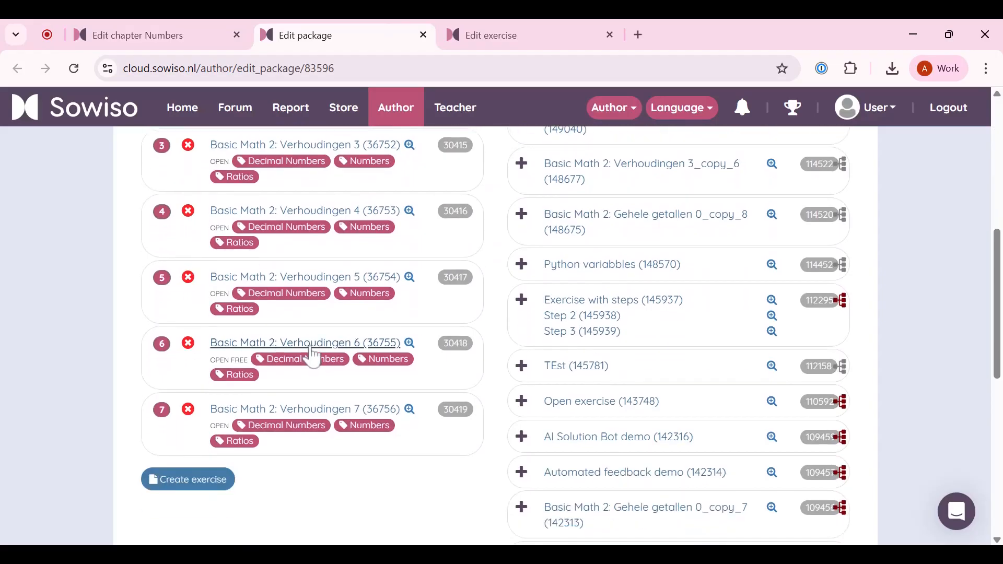
scroll(329, 308, "up", 3)
scroll(313, 287, "up", 2)
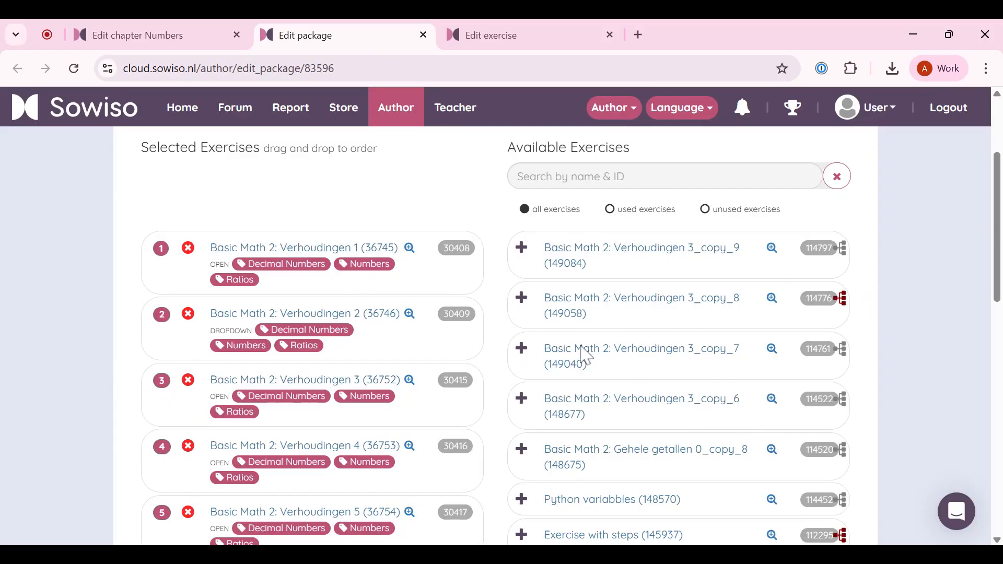
left_click(664, 177)
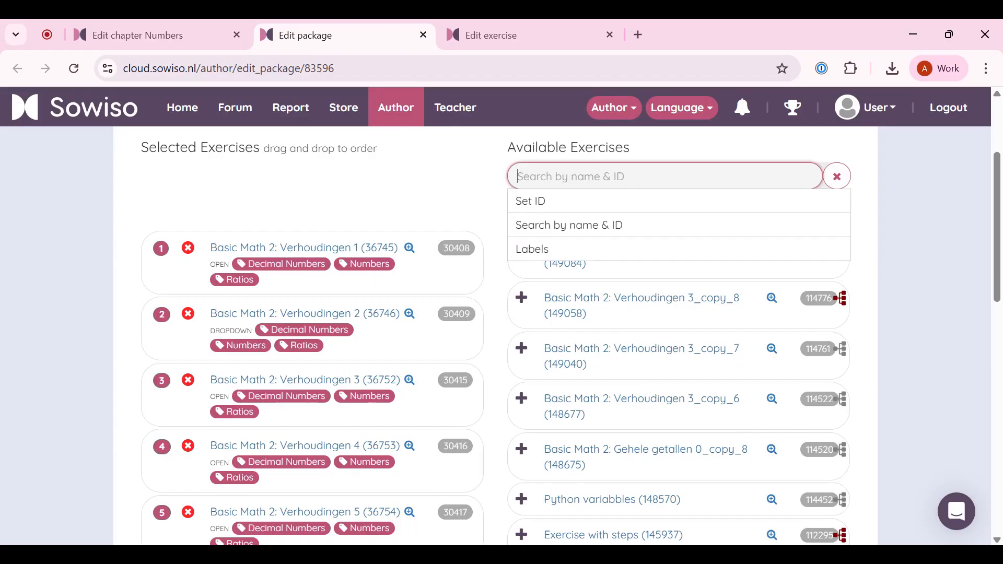
key("ctrl+v")
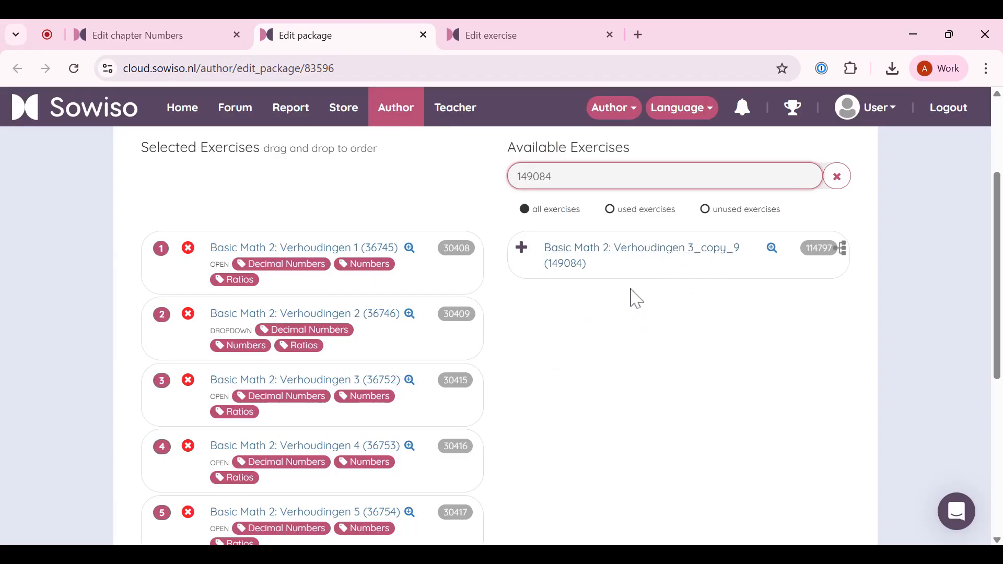
left_click(522, 255)
Move Verhoudingen 3_copy_9 (149084) to third place in the selected exercises and remove the original Verhoudingen 3 (36752)
scroll(558, 309, "down", 4)
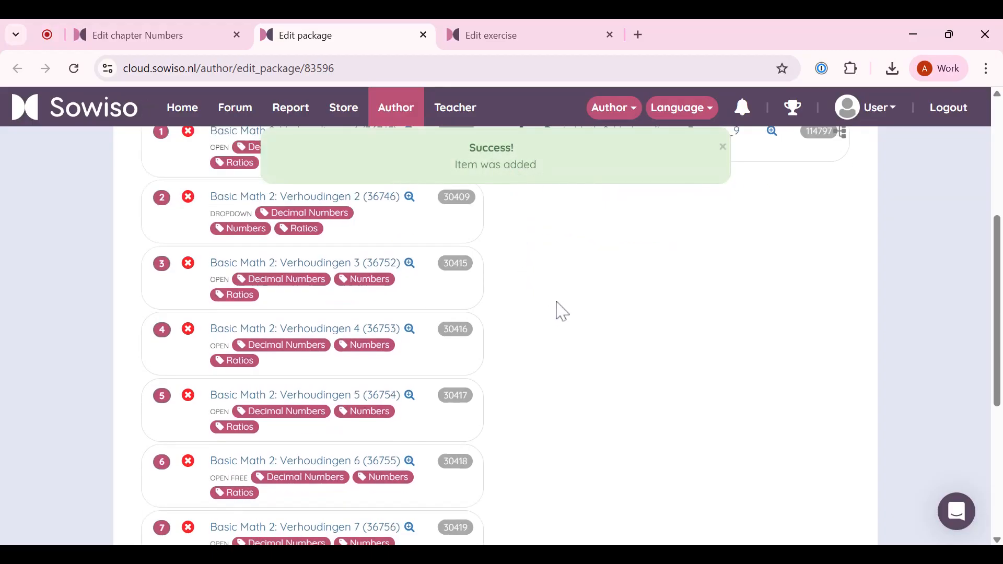
scroll(560, 309, "down", 3)
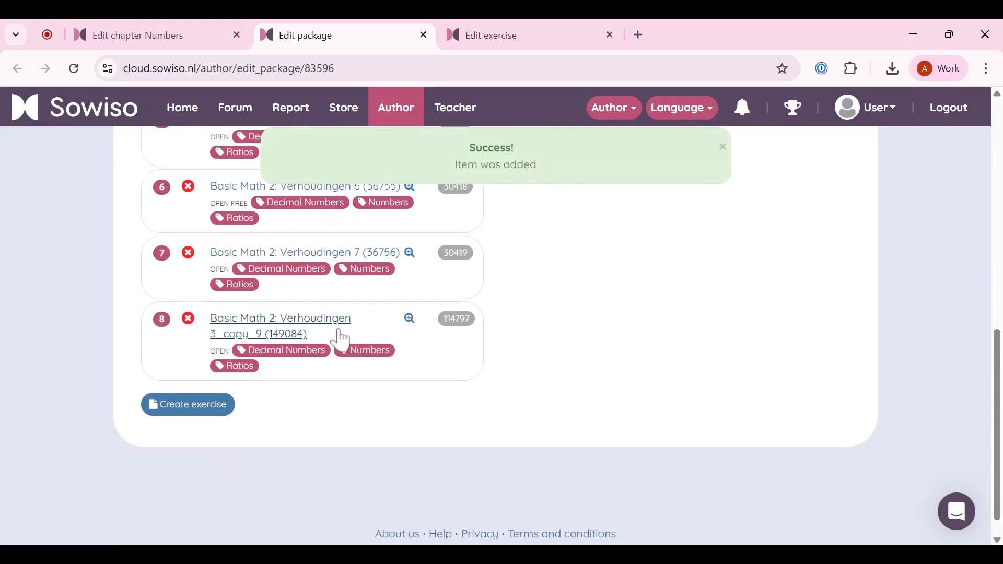
left_click_drag(178, 357, 184, 329)
scroll(177, 287, "up", 5)
scroll(324, 352, "down", 1)
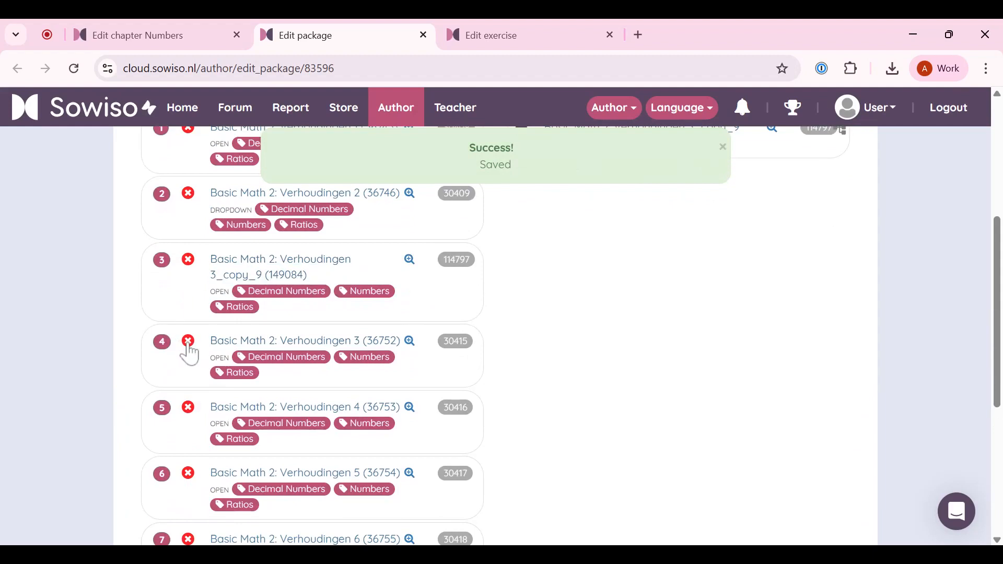
left_click(187, 348)
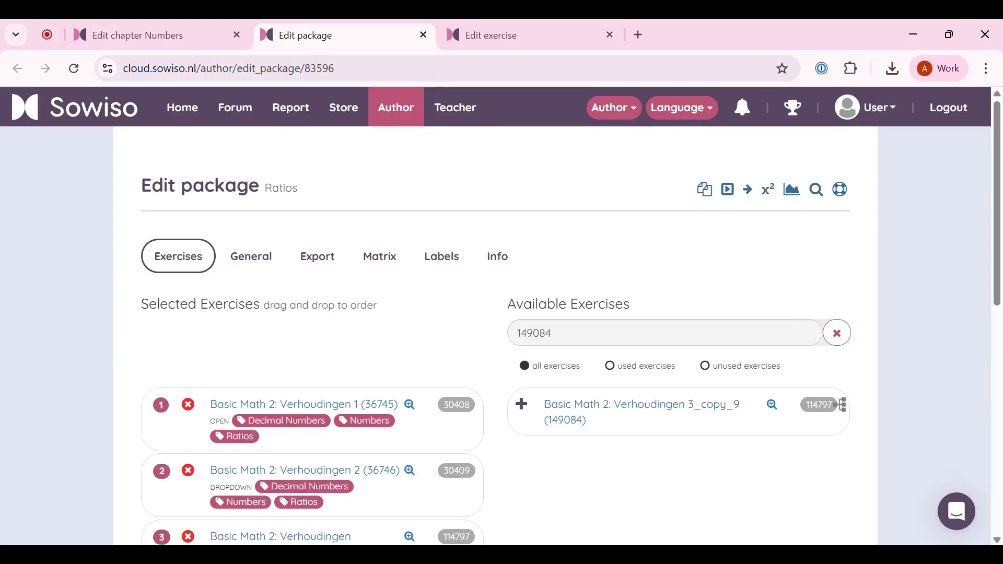
Open the teacher course material of the Basic Maths Demo class and check its Numbers chapter against the copied chapter 5127
left_click(455, 123)
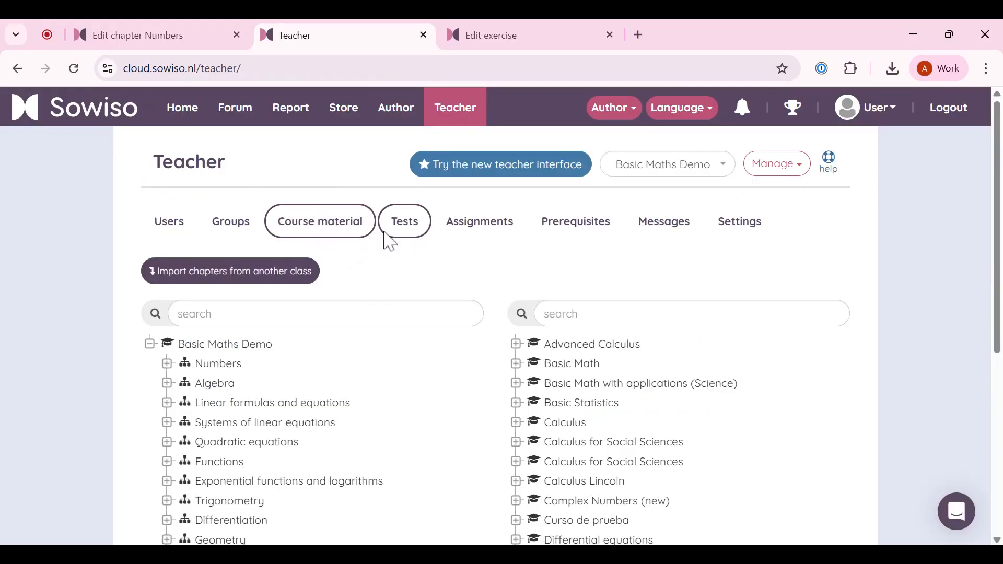
scroll(387, 241, "down", 1)
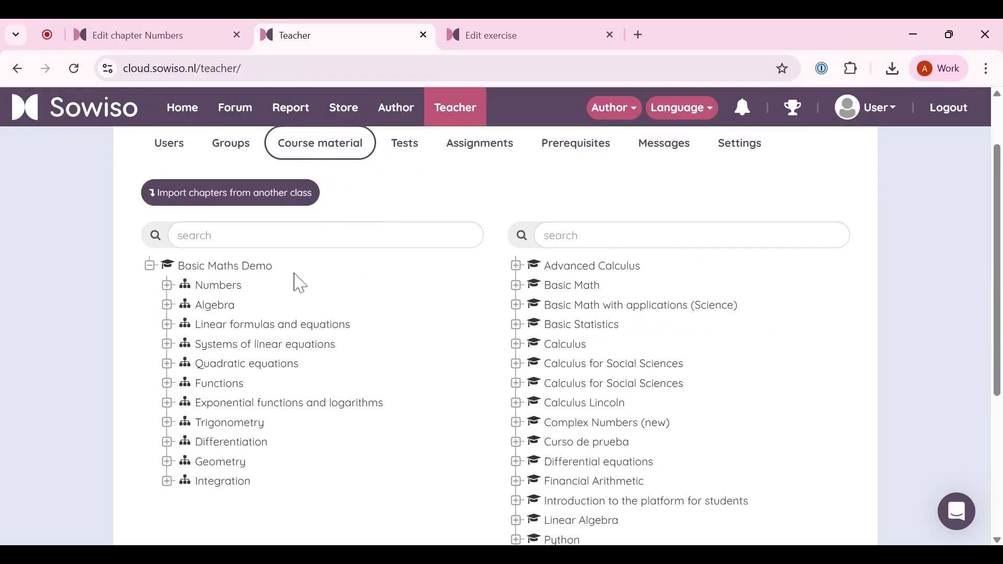
left_click(224, 284)
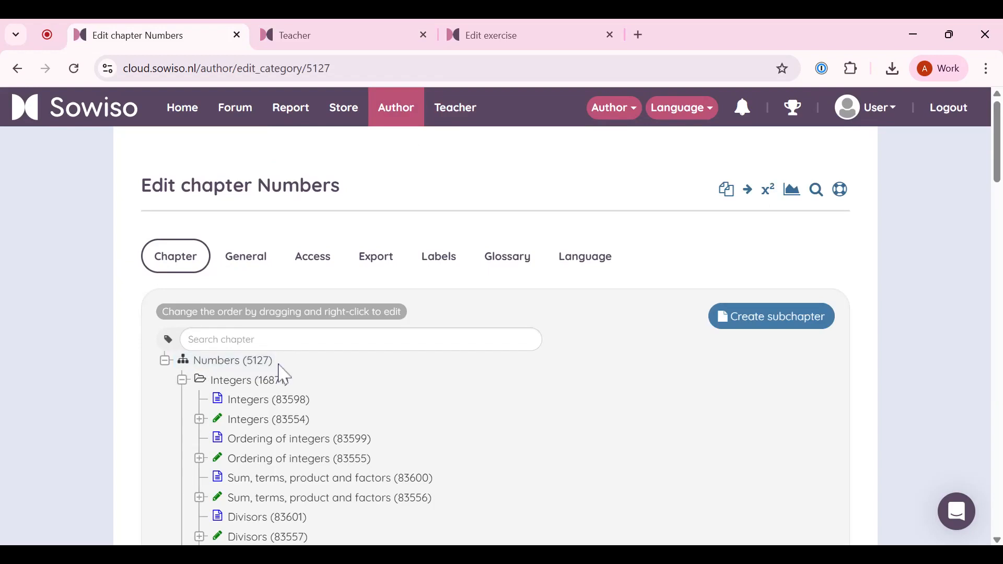
left_click(328, 41)
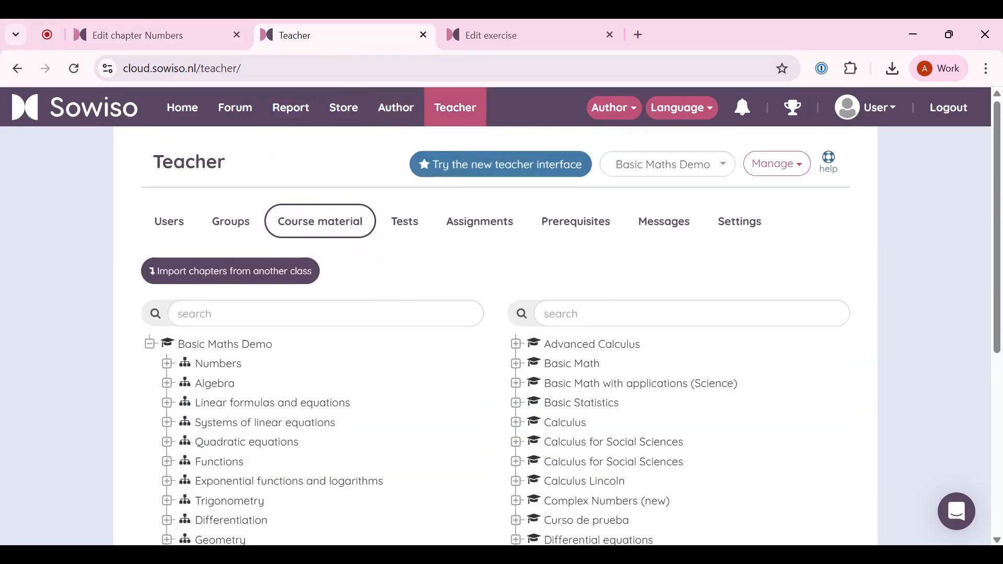
Search the available course material for "numbers" and add the last Numbers chapter under All to the Basic Maths Demo class
left_click(692, 314)
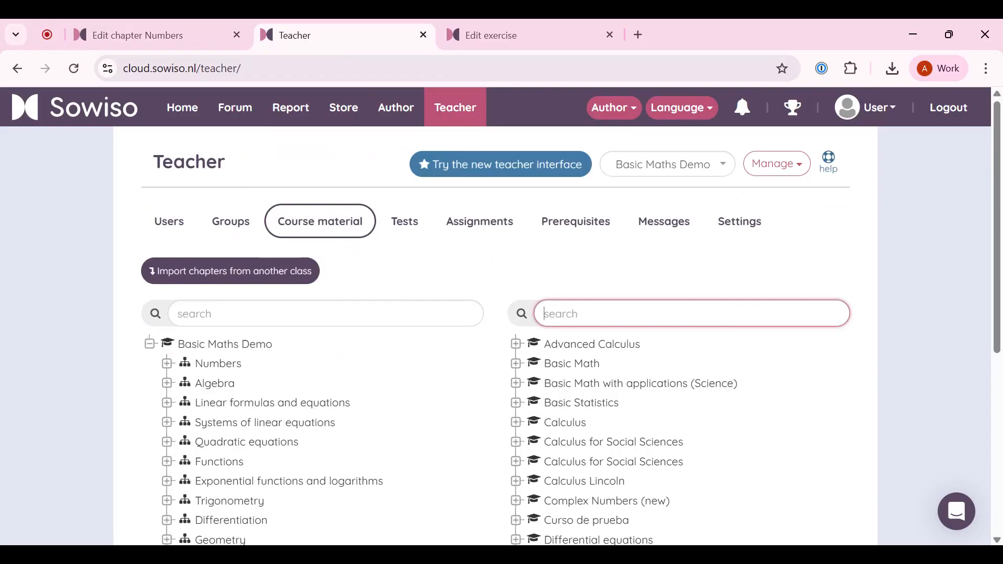
type("numbers")
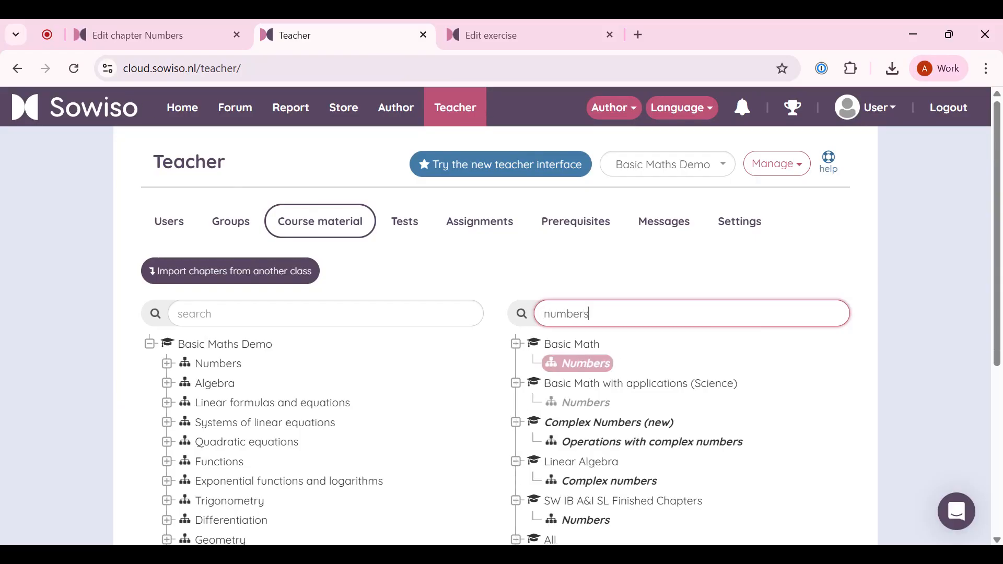
scroll(699, 328, "down", 3)
scroll(703, 319, "down", 2)
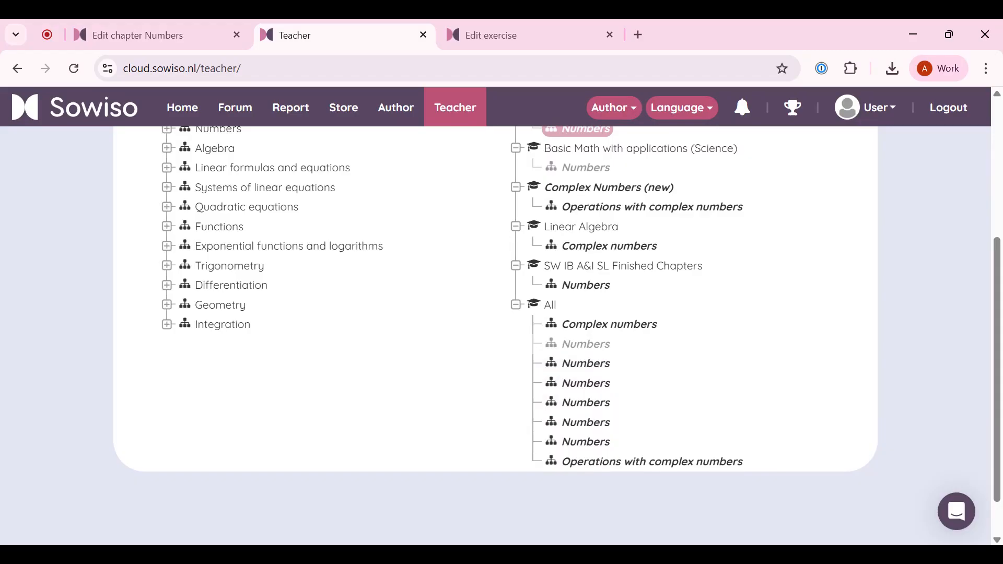
left_click(607, 447)
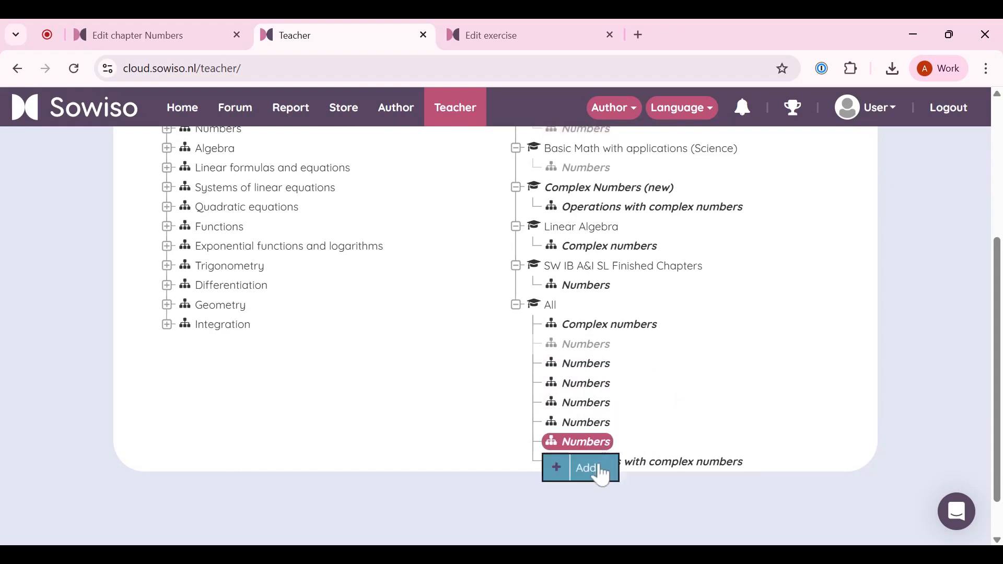
left_click(582, 466)
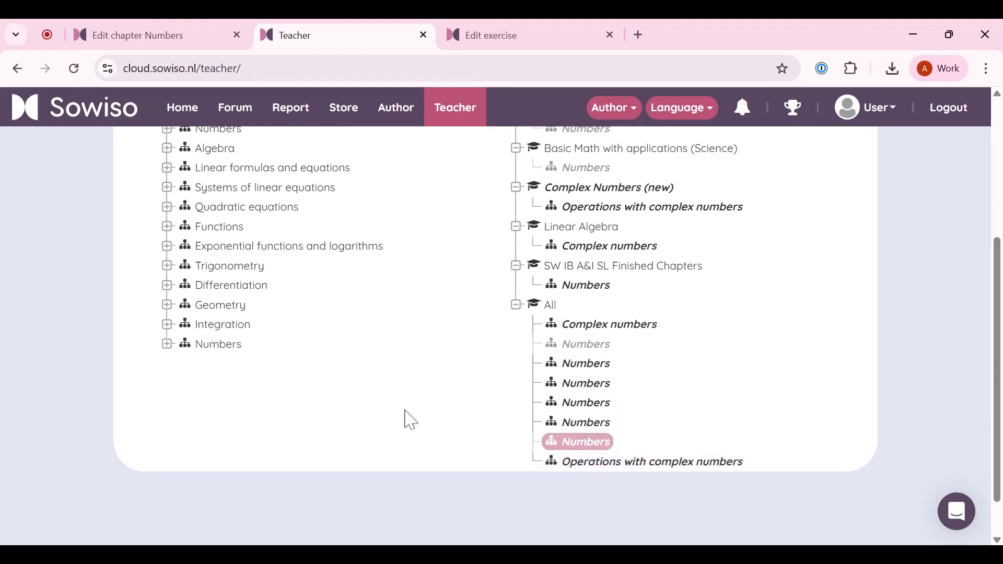
Remove the original Numbers chapter from the Basic Maths Demo class and move the newly added Numbers chapter above Algebra
scroll(406, 418, "up", 3)
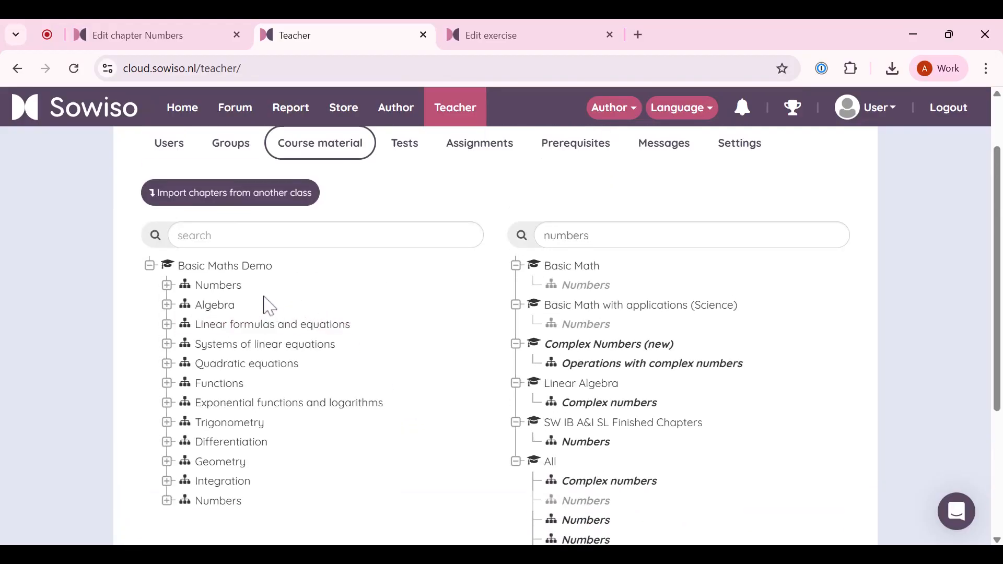
right_click(227, 290)
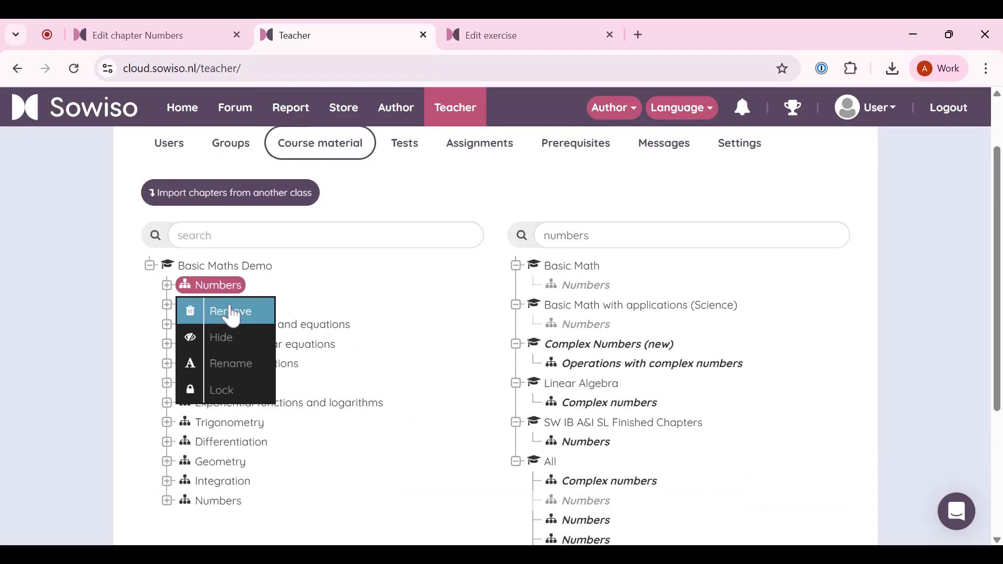
left_click(231, 313)
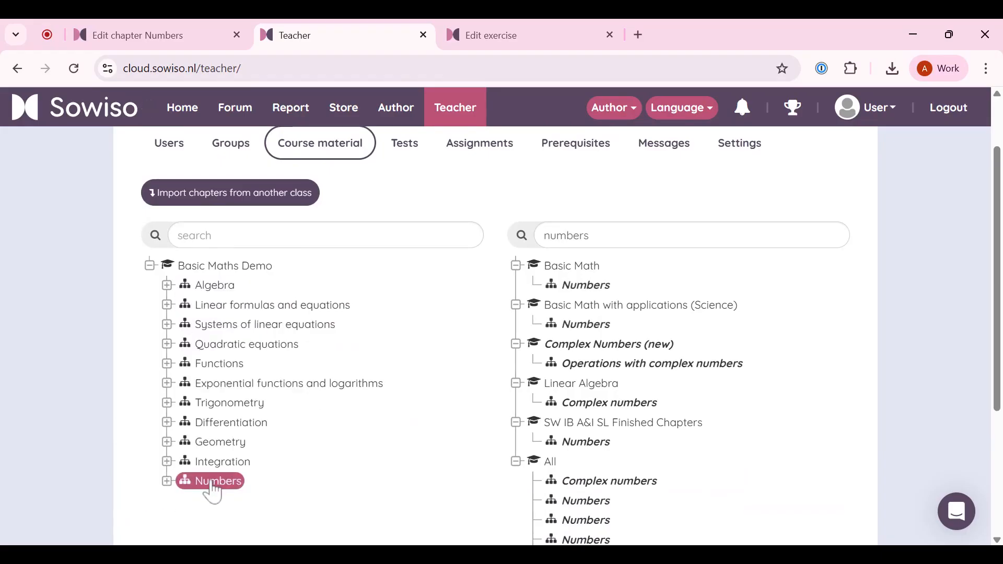
left_click_drag(213, 494, 201, 291)
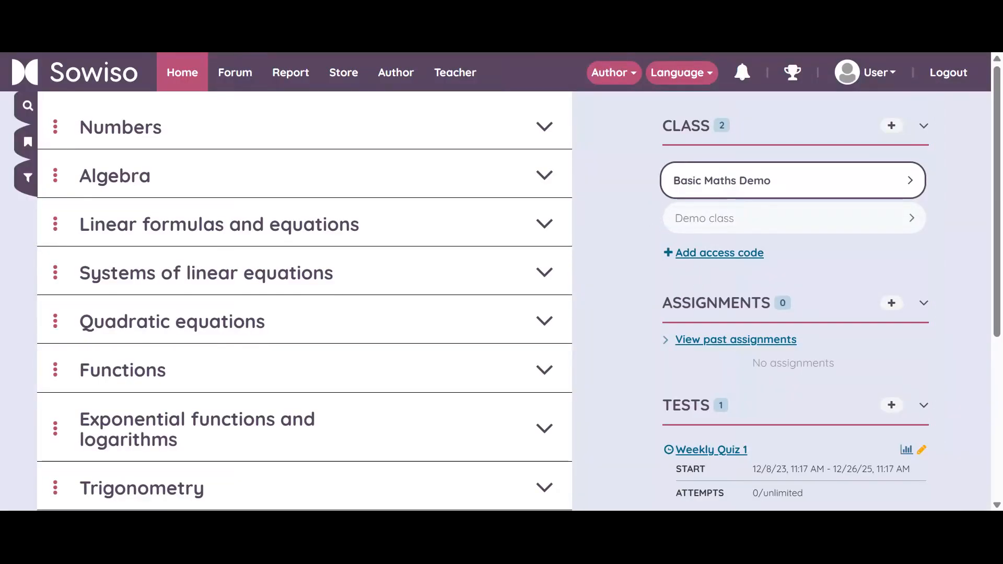
Expand the Numbers chapter on the class's home page, open its Ratios exercise package and go to exercise 3
left_click(545, 131)
scroll(468, 233, "down", 20)
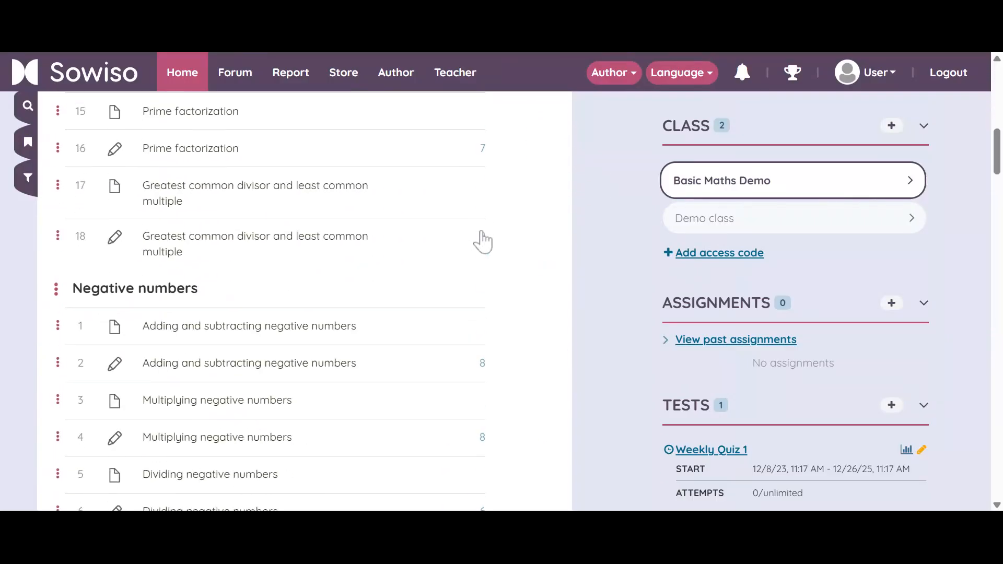
scroll(483, 243, "down", 20)
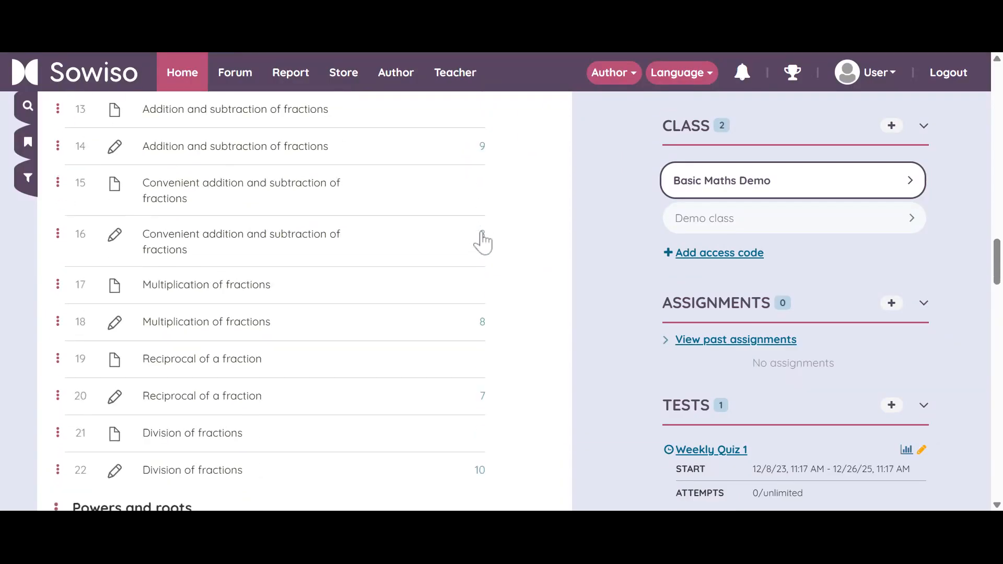
scroll(479, 243, "down", 20)
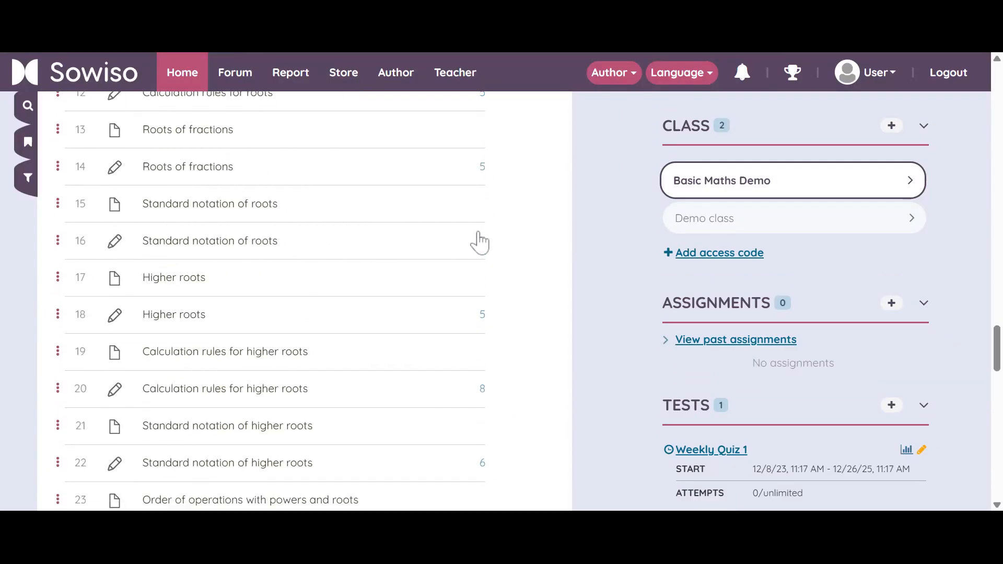
scroll(478, 242, "down", 2)
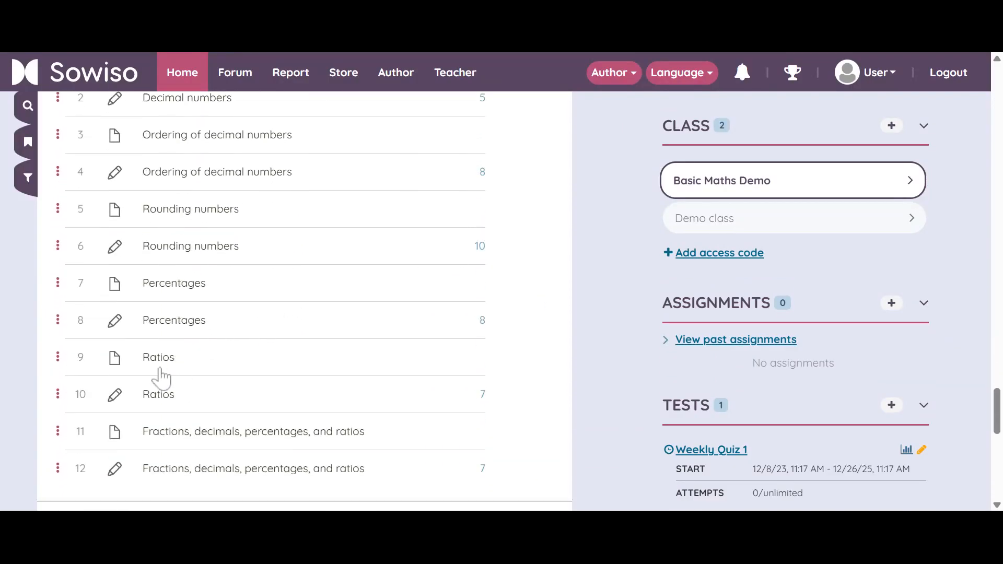
left_click(136, 402)
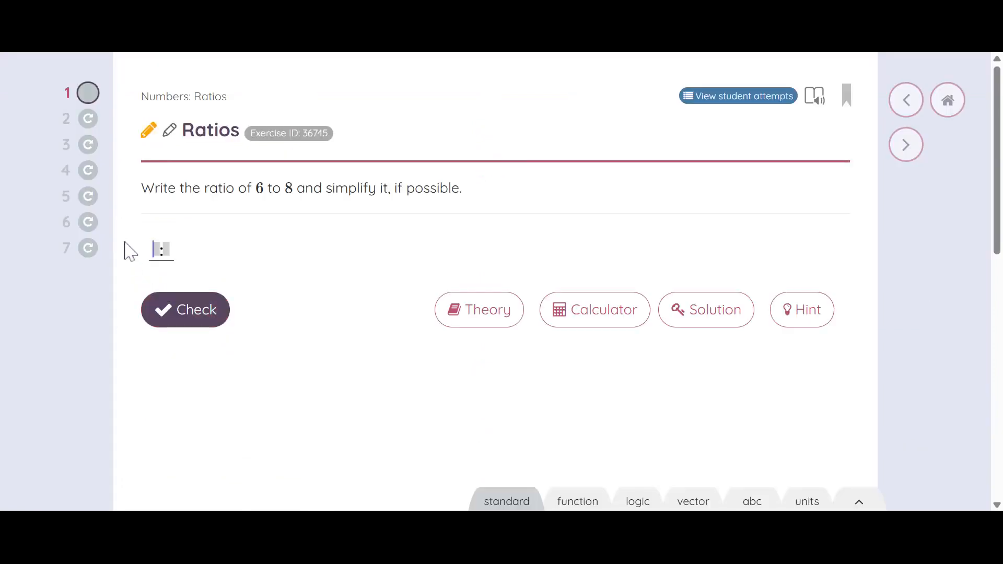
left_click(89, 146)
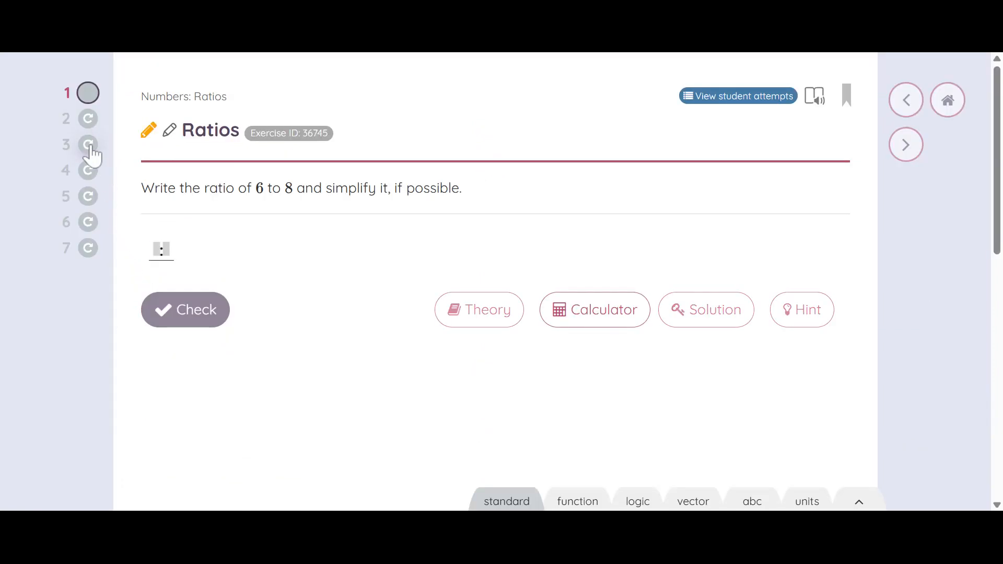